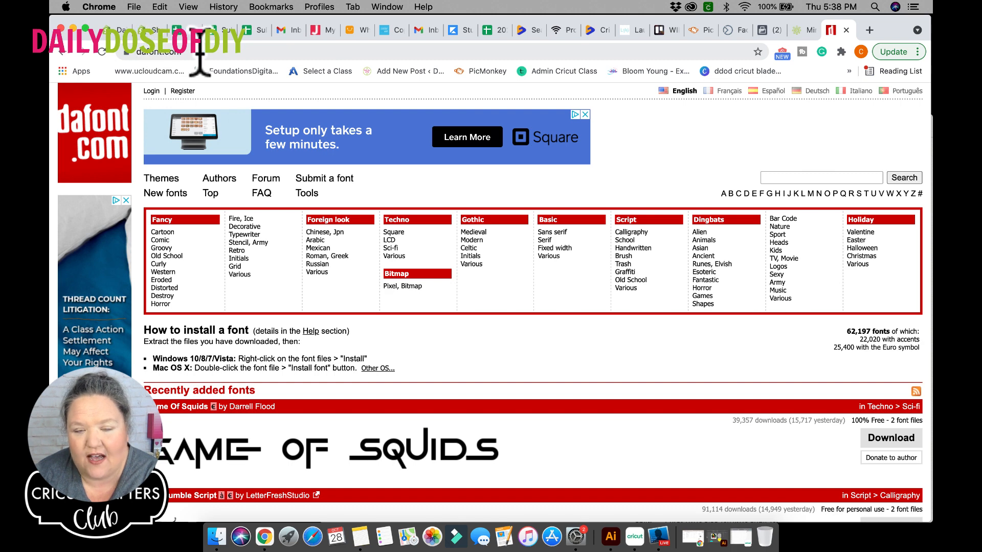
Search the DaFont site for the font "monogramos"
scroll(538, 358, "up", 1)
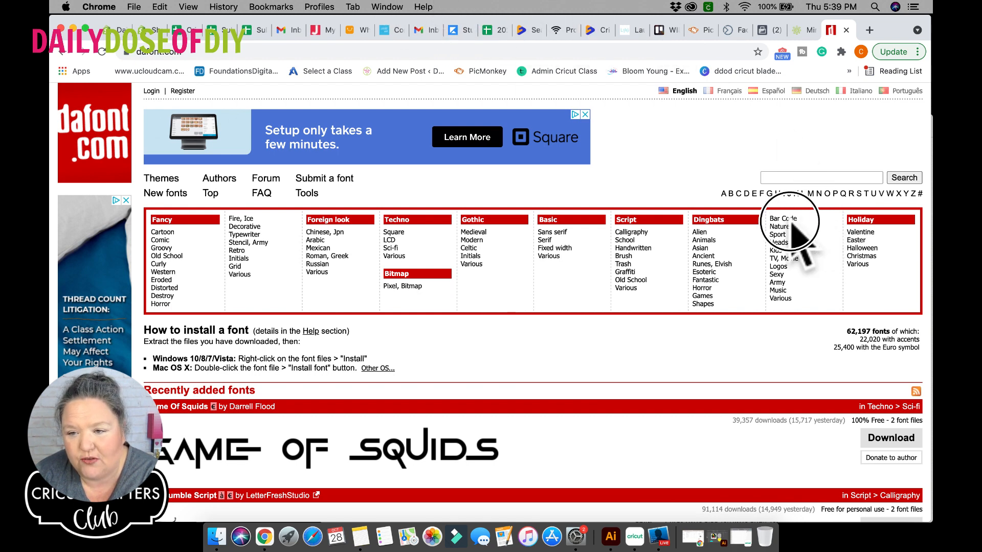
left_click(798, 177)
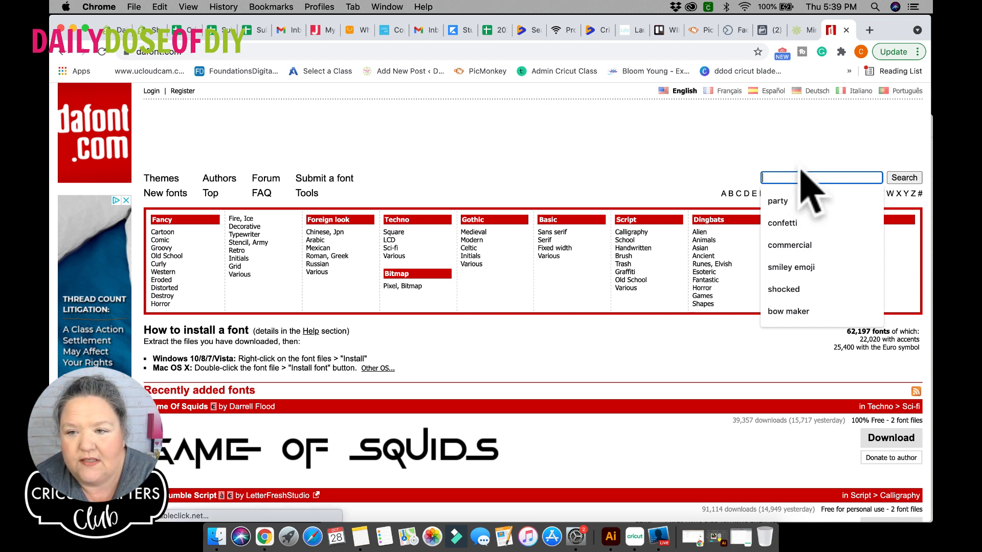
type("monogr")
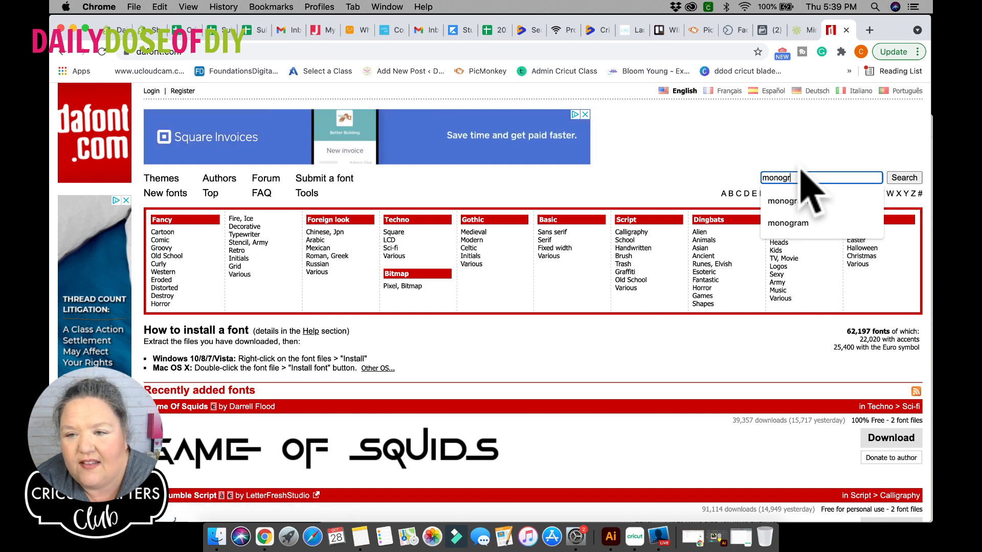
type("am")
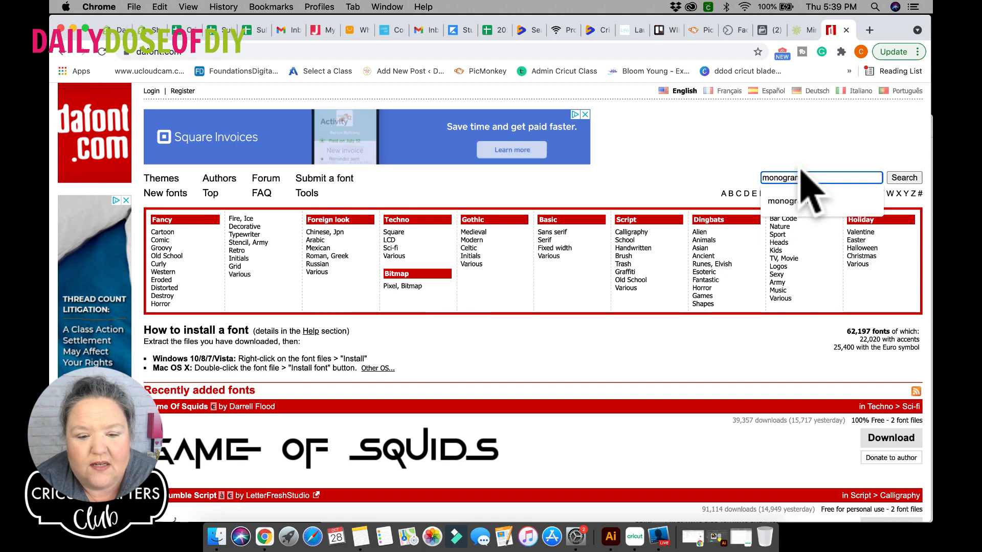
type("os")
key("Return")
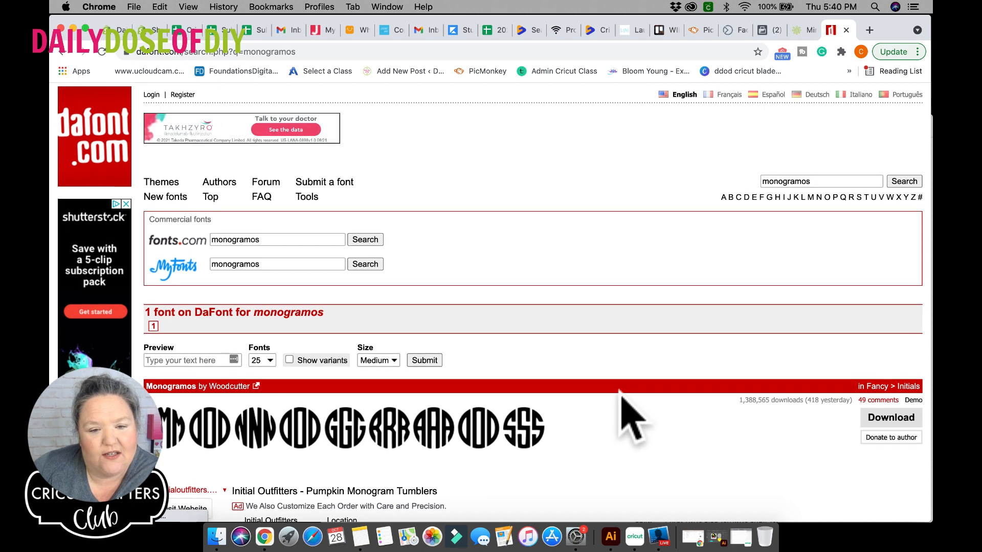
Download the Monogramos font by Woodcutter from the search results
scroll(620, 393, "down", 5)
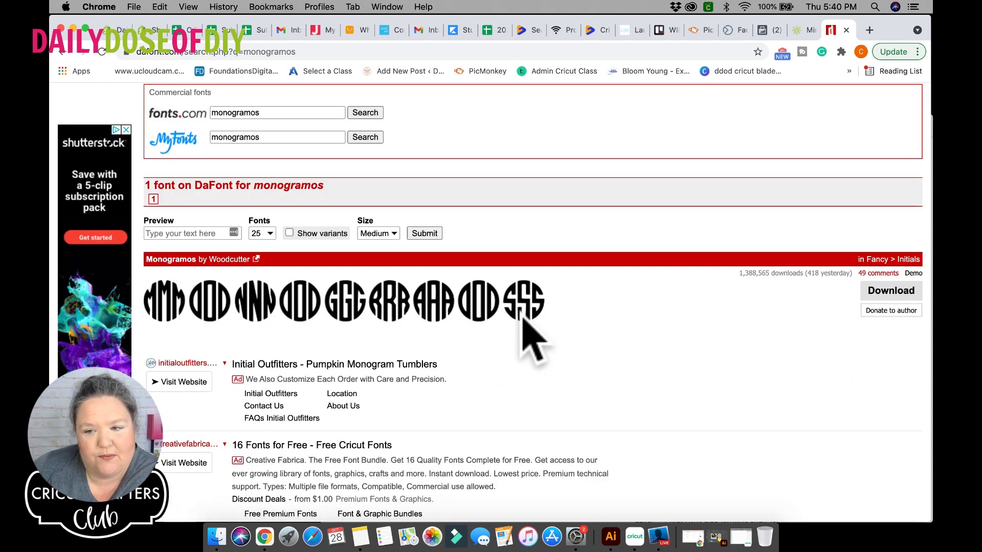
scroll(523, 310, "up", 3)
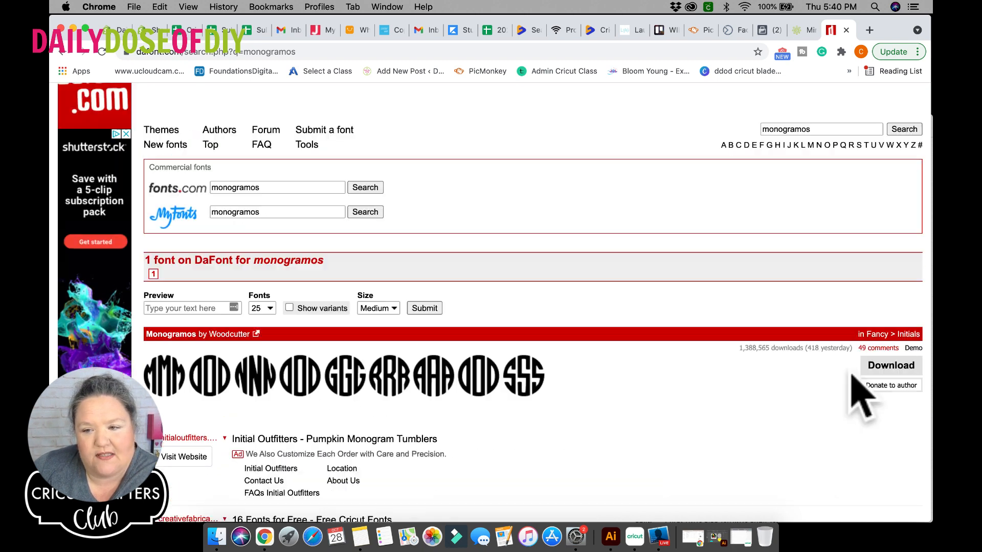
left_click(894, 367)
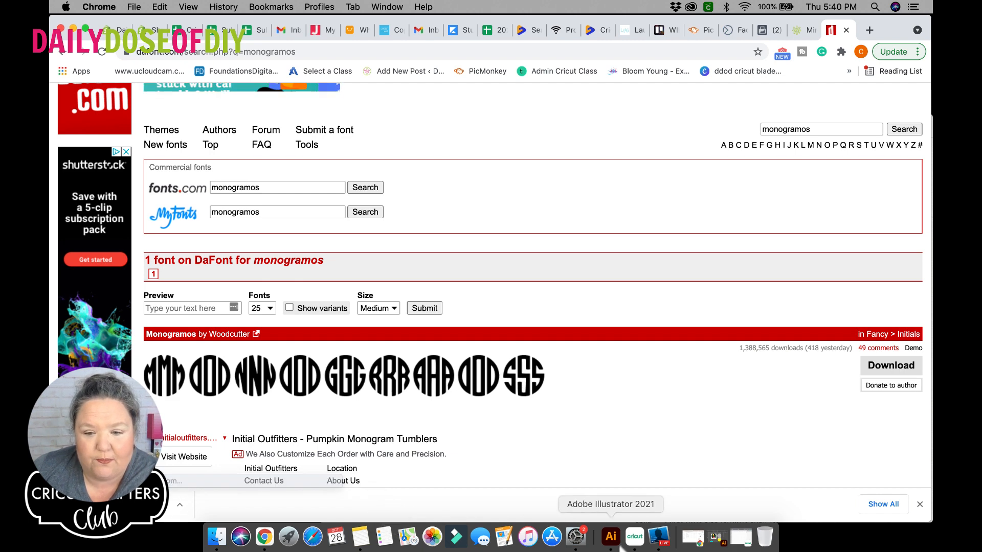
Switch to Cricut Design Space in full screen, add a lowercase "c" text in Monogramos, and move it to about X 4.87, Y 6.5
left_click(635, 537)
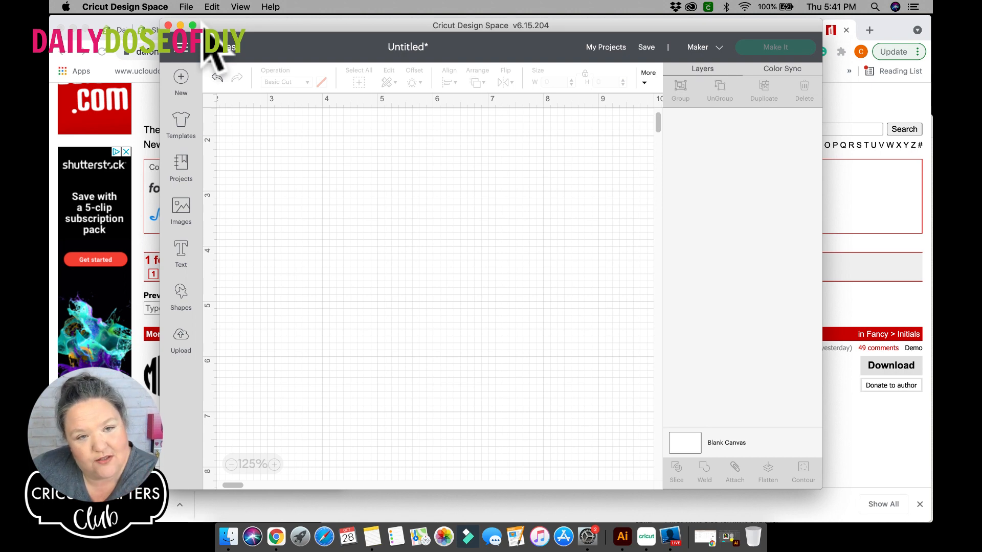
left_click(192, 25)
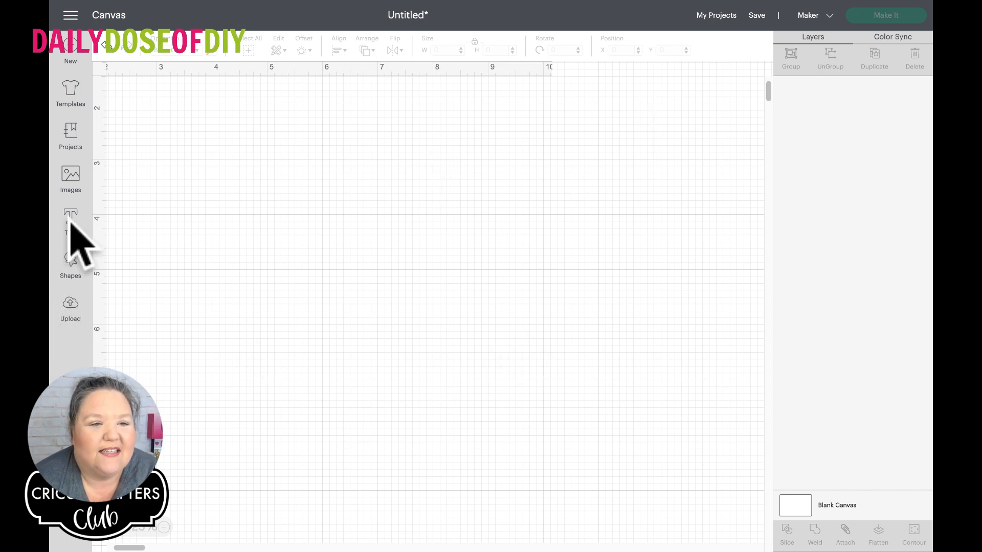
left_click(71, 225)
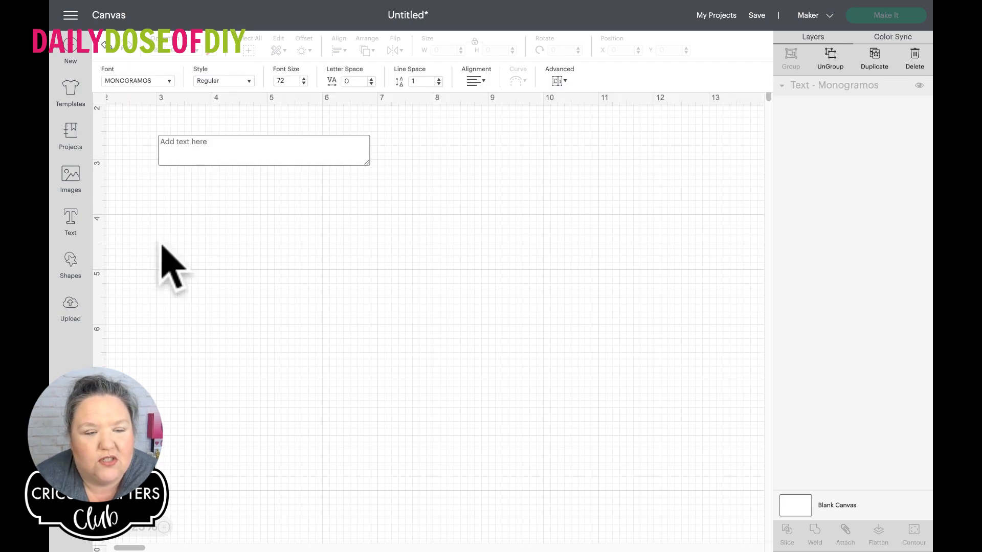
type("c")
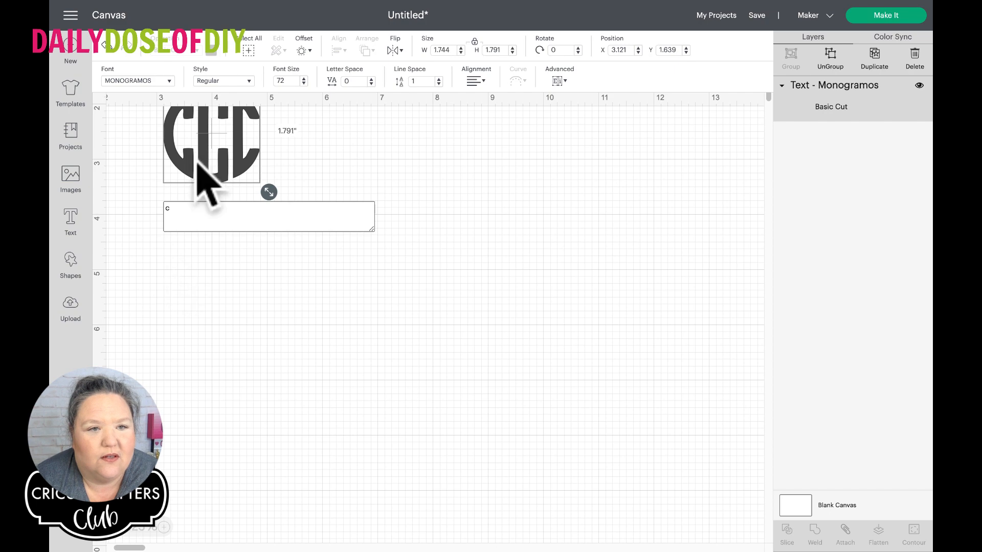
left_click_drag(187, 149, 284, 409)
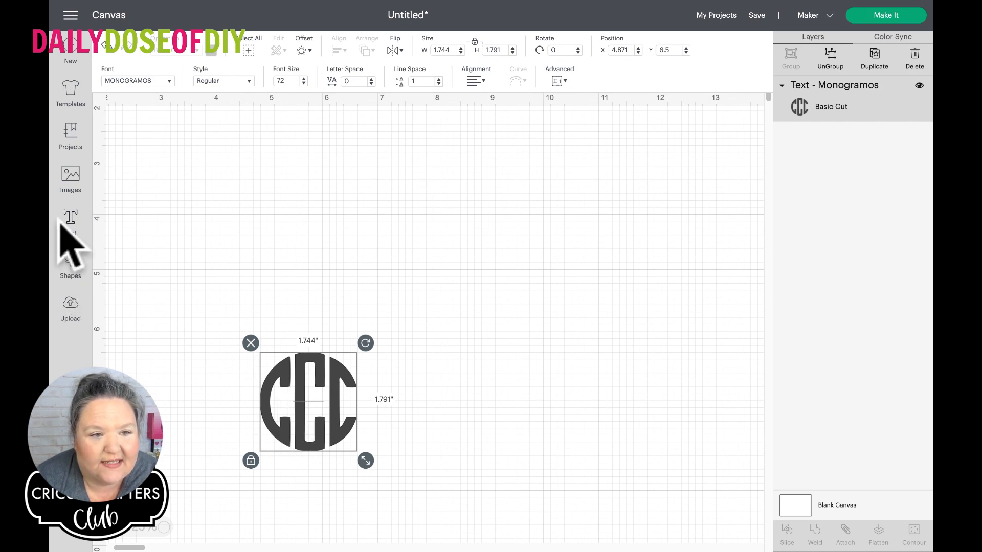
left_click(69, 225)
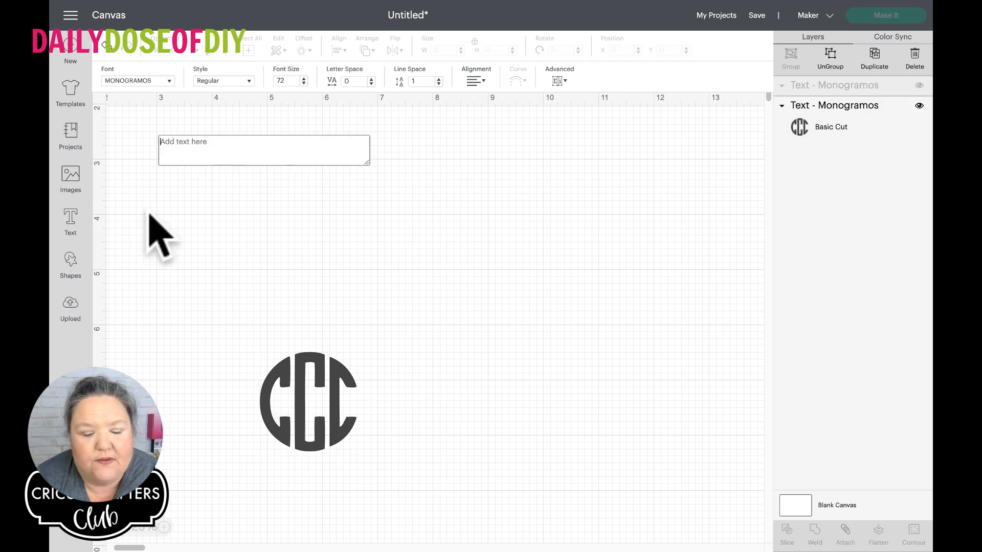
type("C")
left_click_drag(182, 150, 165, 281)
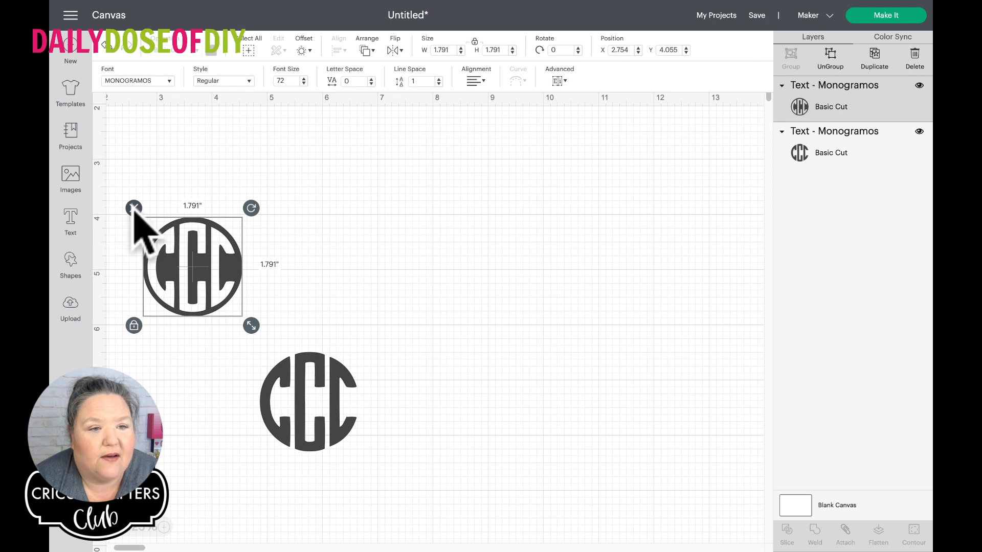
left_click(134, 208)
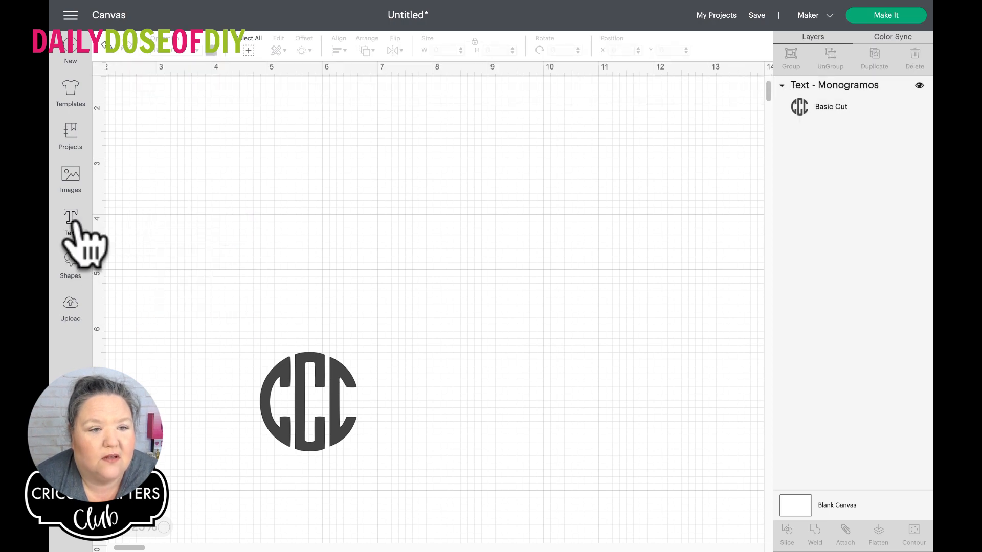
Add a lowercase "r" text in Monogramos and place it beside the CCC monogram at about X 2.66, Y 5.25
left_click(72, 221)
left_click(148, 202)
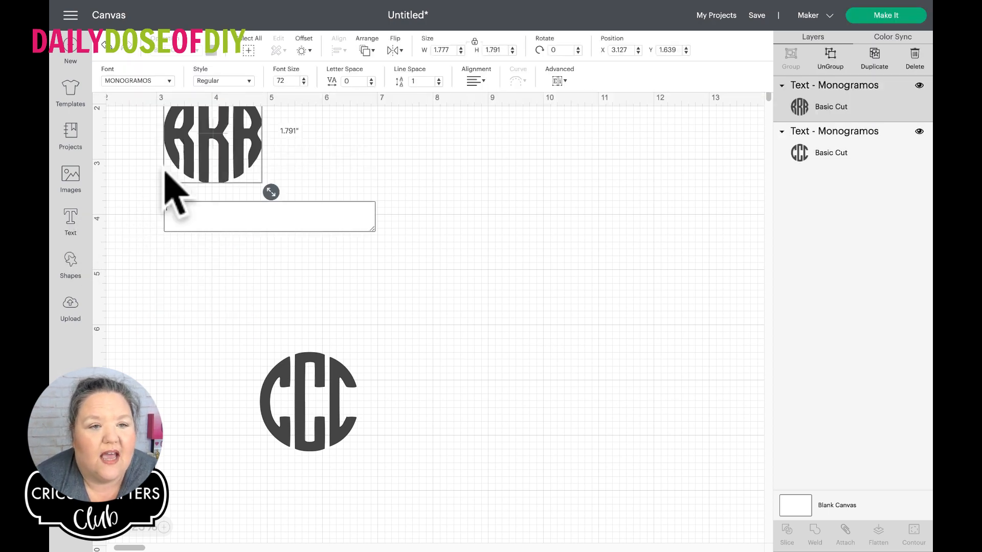
left_click_drag(193, 158, 162, 342)
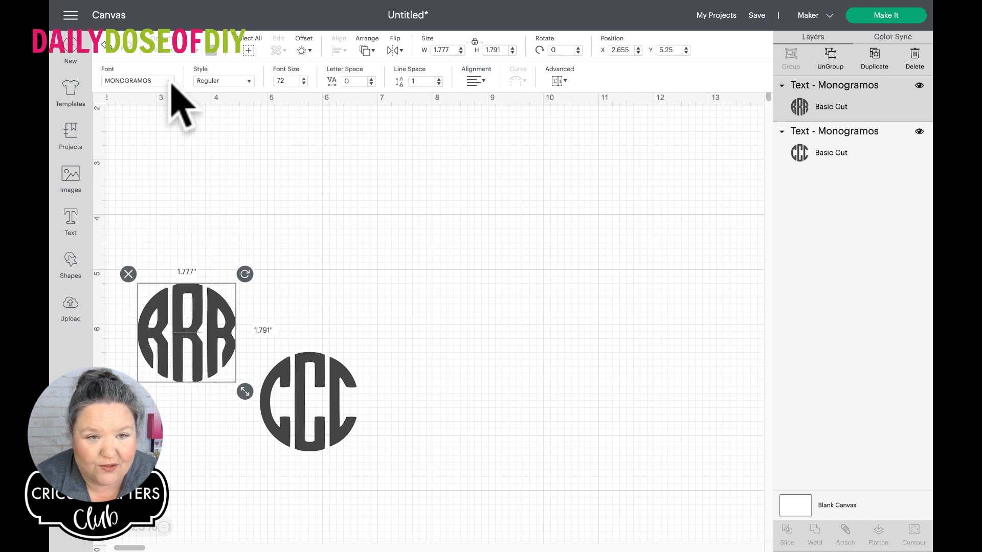
left_click(171, 82)
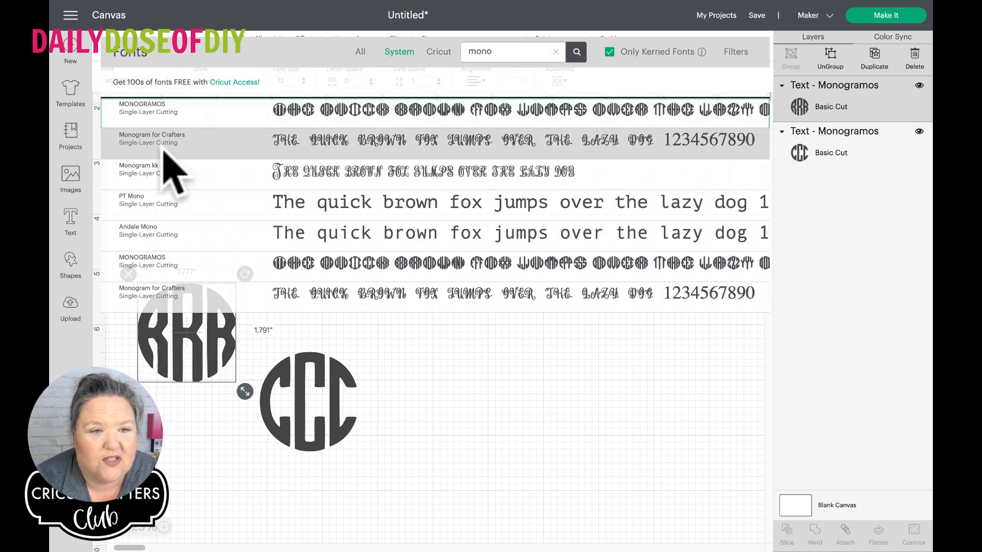
left_click(153, 244)
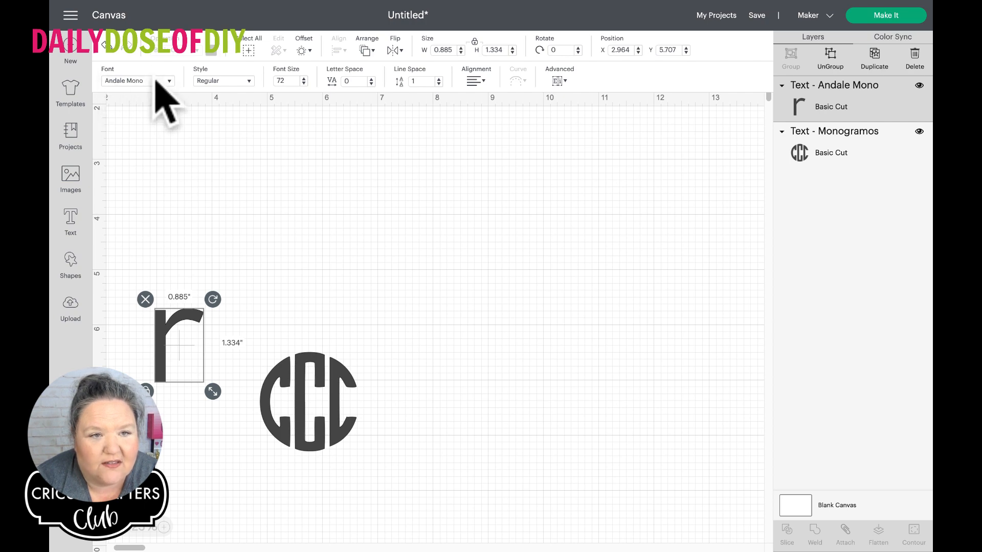
left_click(172, 82)
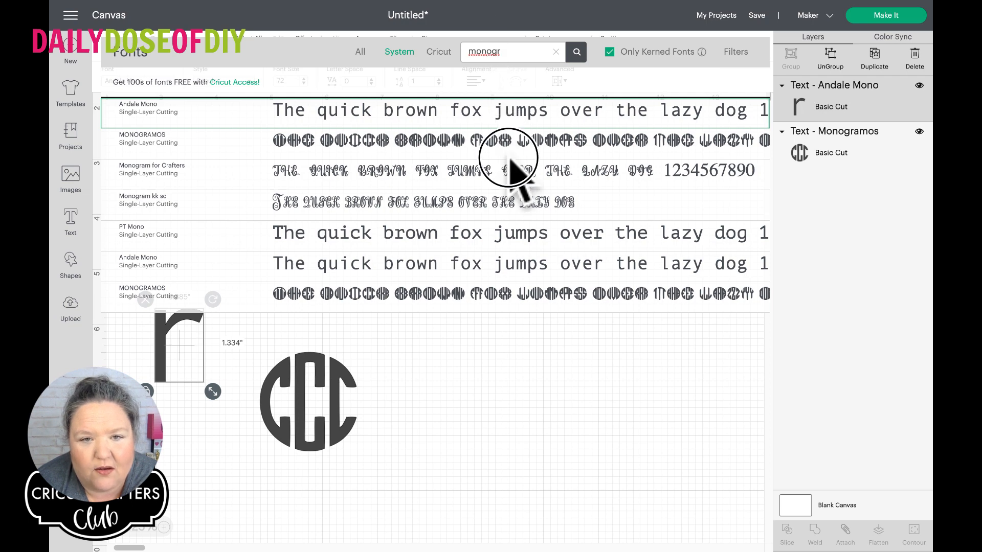
left_click(381, 141)
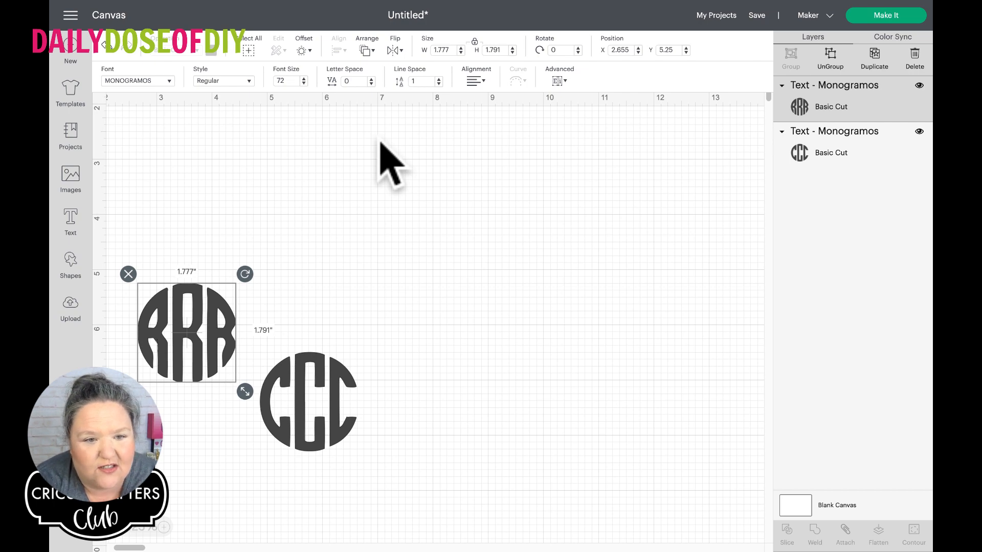
Move the RRR monogram to the other side of CCC, and add a lowercase "b" text in Monogramos above CCC
left_click_drag(157, 325, 400, 471)
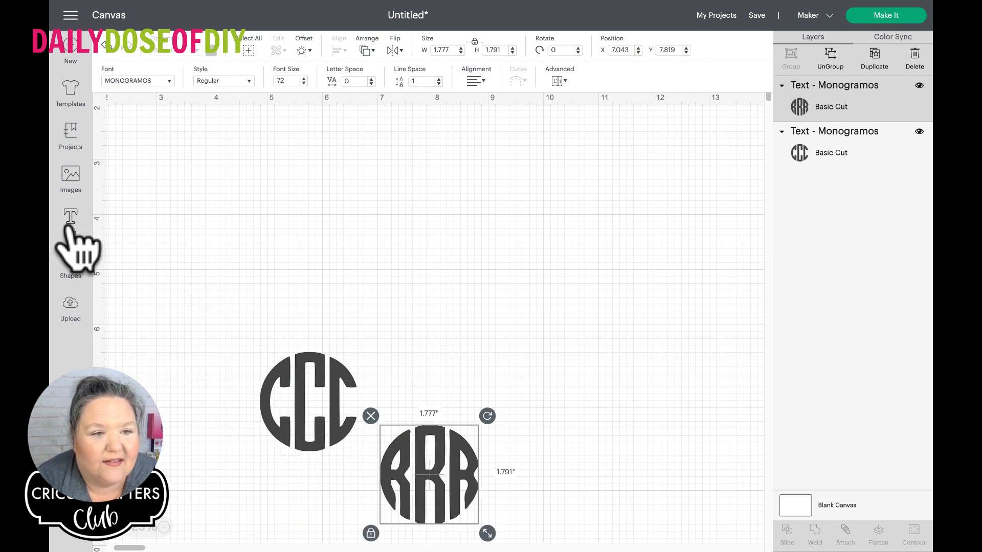
left_click(70, 220)
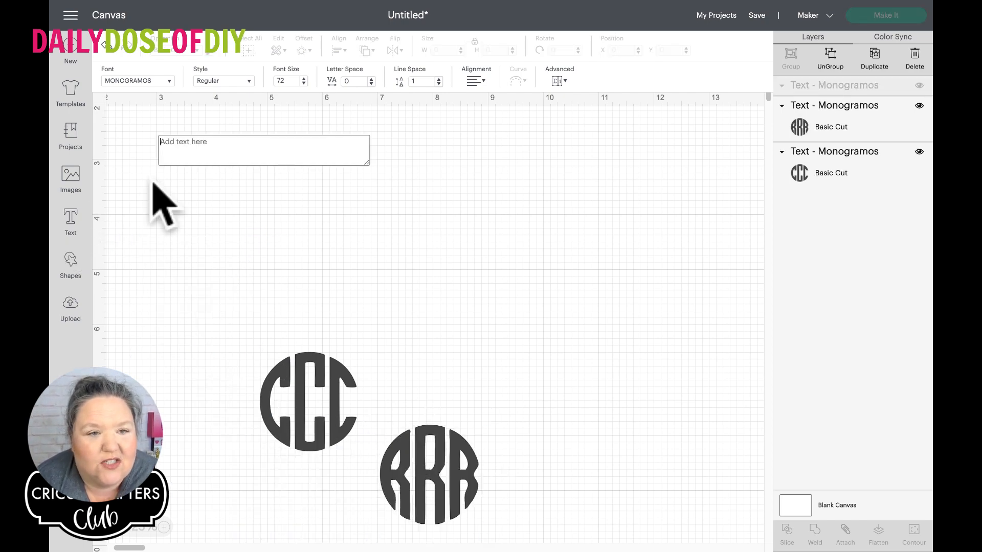
type("B")
key("BackSpace")
type("b")
left_click_drag(186, 132, 200, 286)
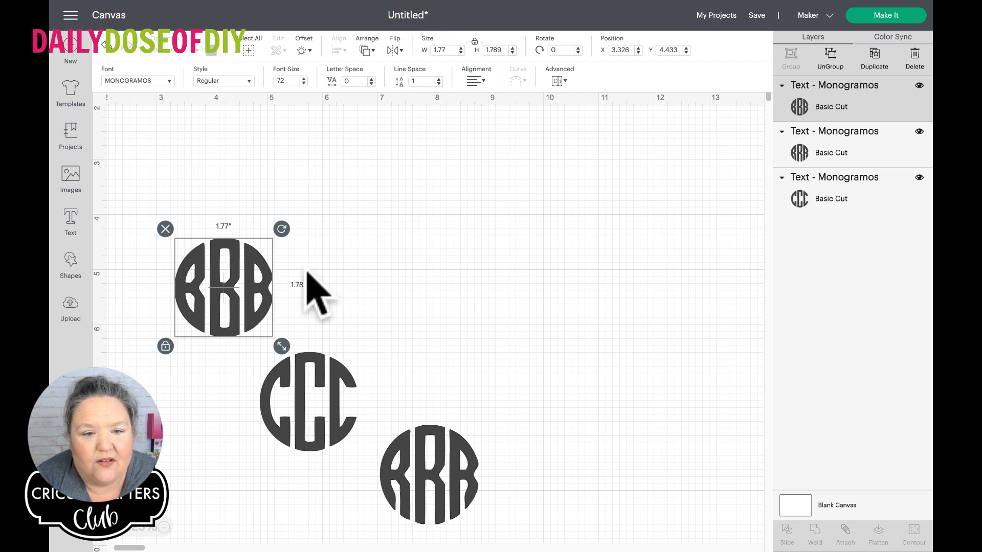
Arrange the three monograms in a rough row in the order CCC, RRR, BBB, with CCC set apart from the other two
left_click_drag(299, 378, 235, 382)
left_click_drag(214, 307, 539, 392)
left_click_drag(445, 450, 447, 318)
left_click_drag(532, 361, 555, 338)
left_click_drag(220, 440, 206, 409)
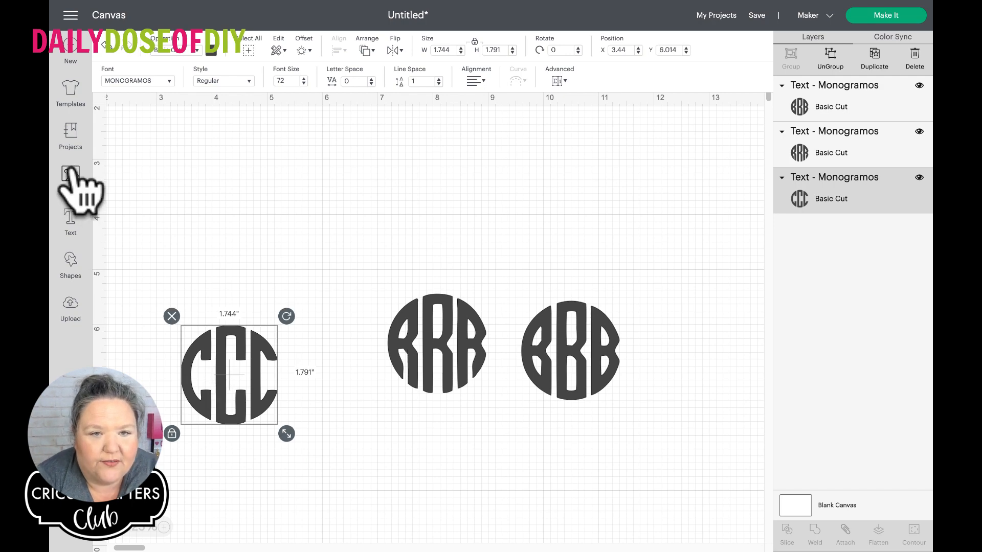
Insert a square shape and set its material colour to light pinkish red
left_click(74, 270)
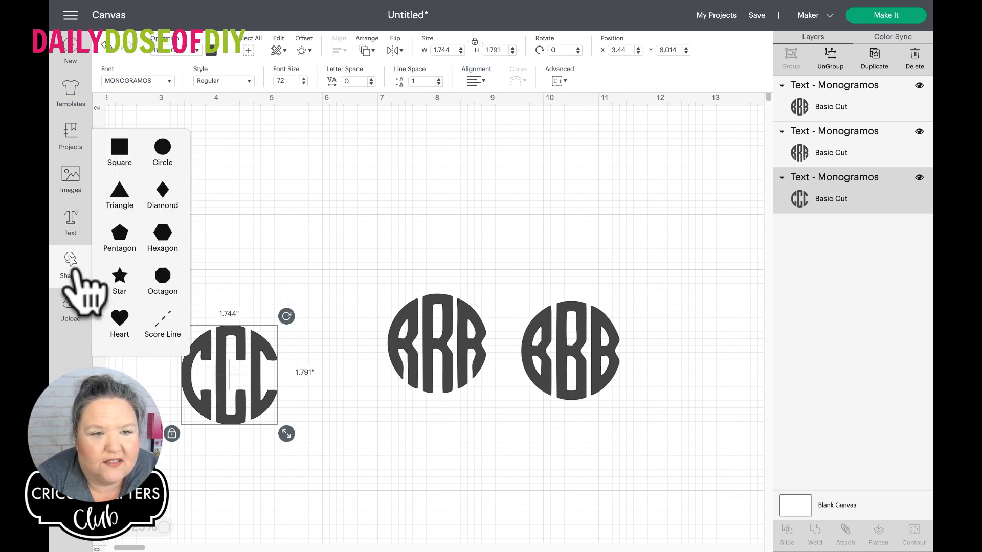
left_click(117, 149)
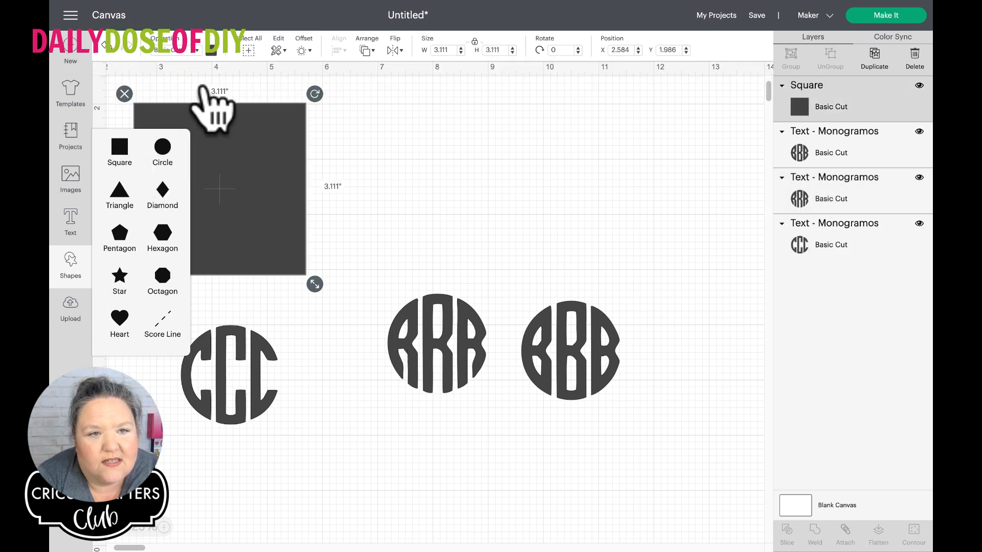
left_click(211, 50)
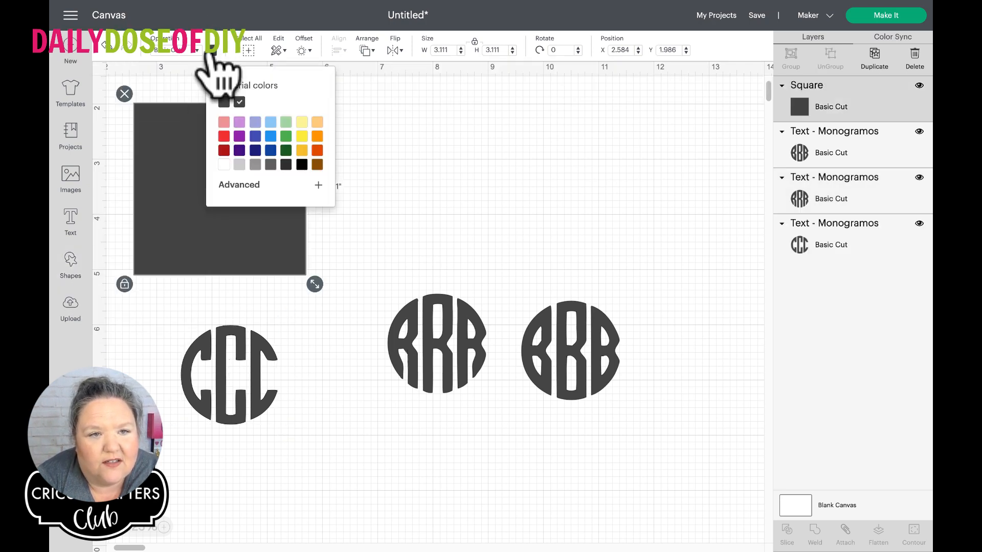
left_click(223, 122)
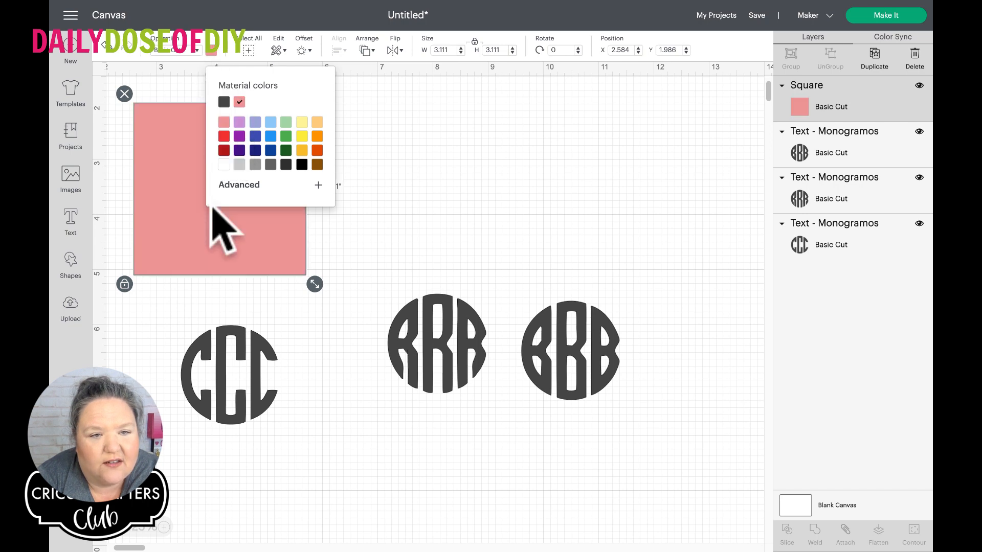
Move the pink square below the RRR monogram and duplicate it until there are five squares
left_click(223, 236)
left_click_drag(224, 236, 441, 530)
left_click_drag(429, 466, 429, 482)
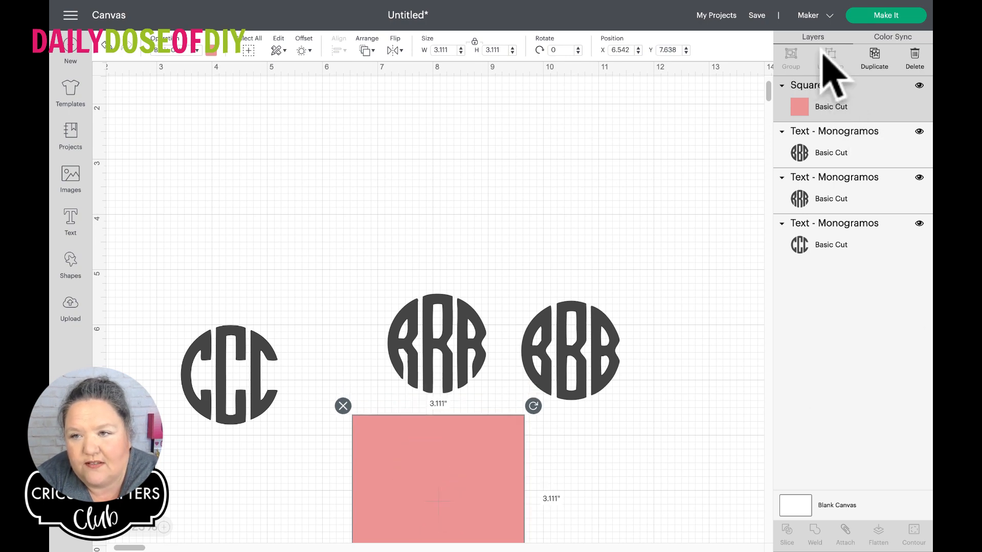
left_click(875, 55)
left_click(875, 56)
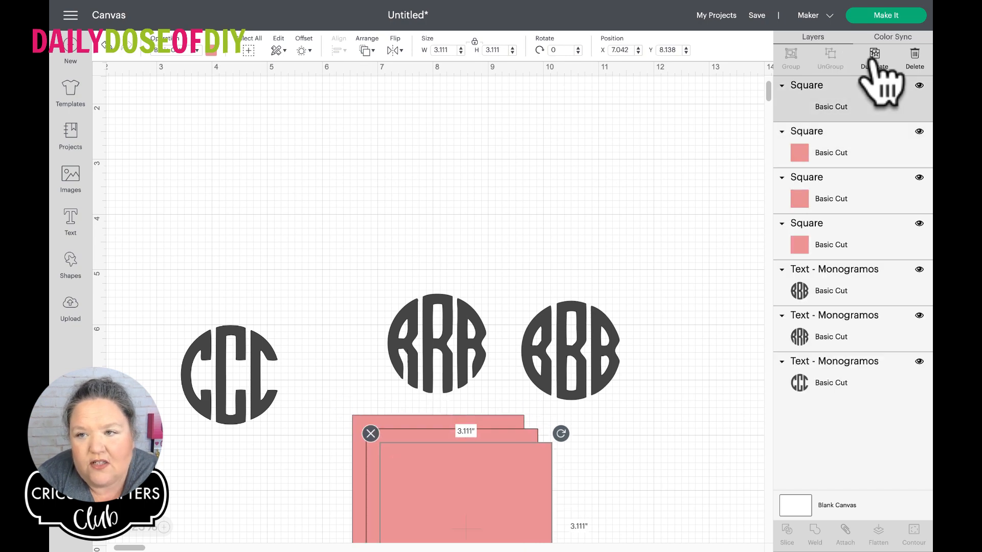
left_click(876, 57)
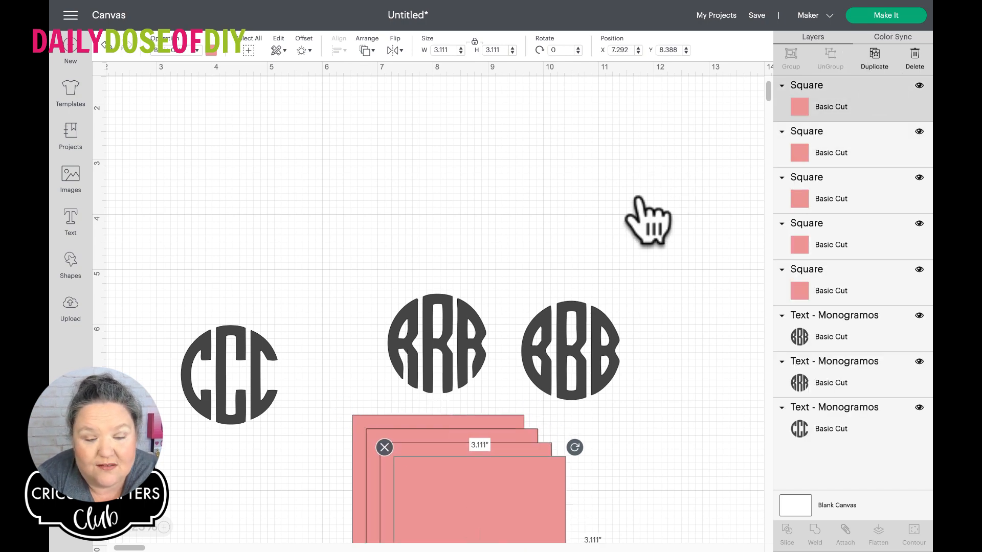
Move the CCC monogram higher on the canvas, to about X 3.36, Y 4.71
left_click(219, 300)
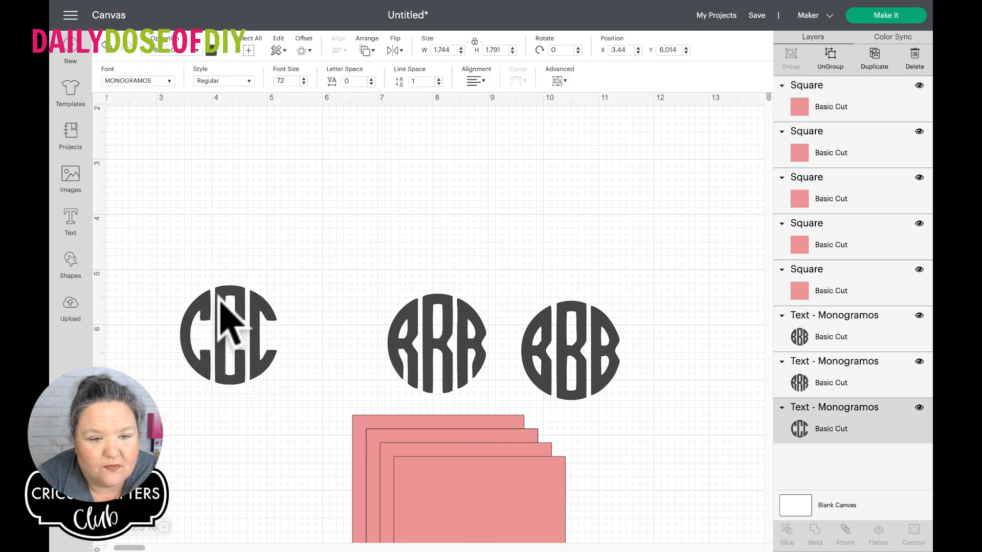
left_click_drag(219, 301, 215, 268)
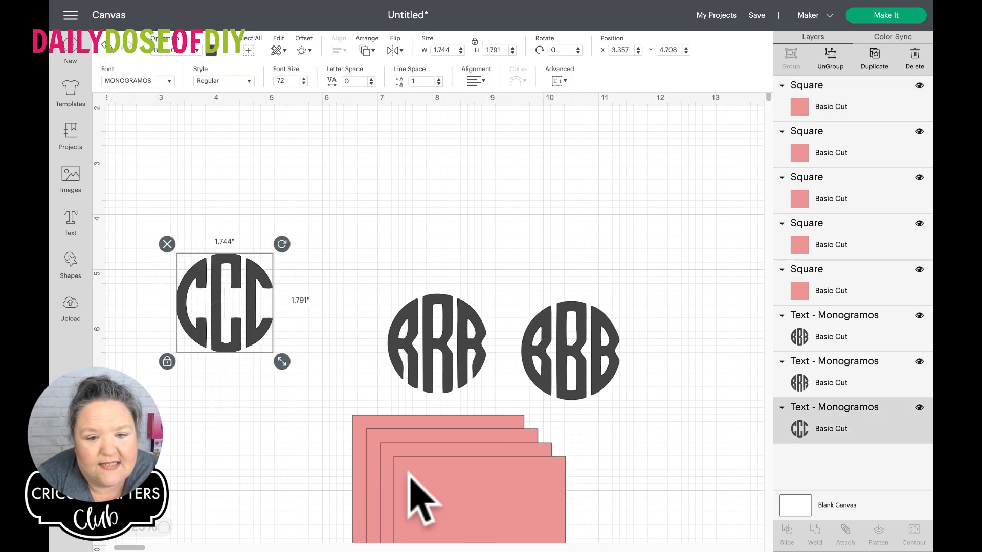
Cover the second and third letters of the CCC monogram with a pink square and slice the two together
left_click_drag(420, 479, 236, 259)
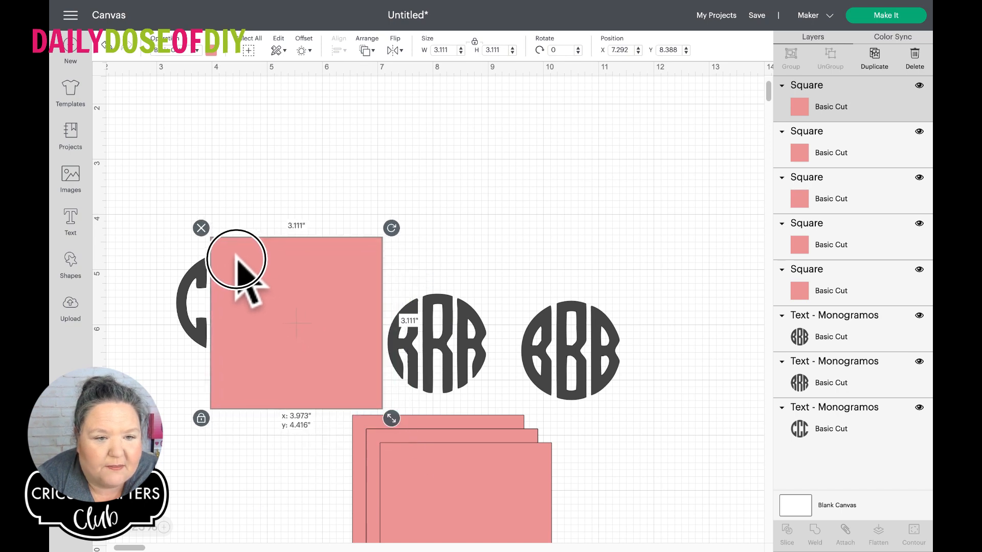
left_click_drag(236, 260, 236, 259)
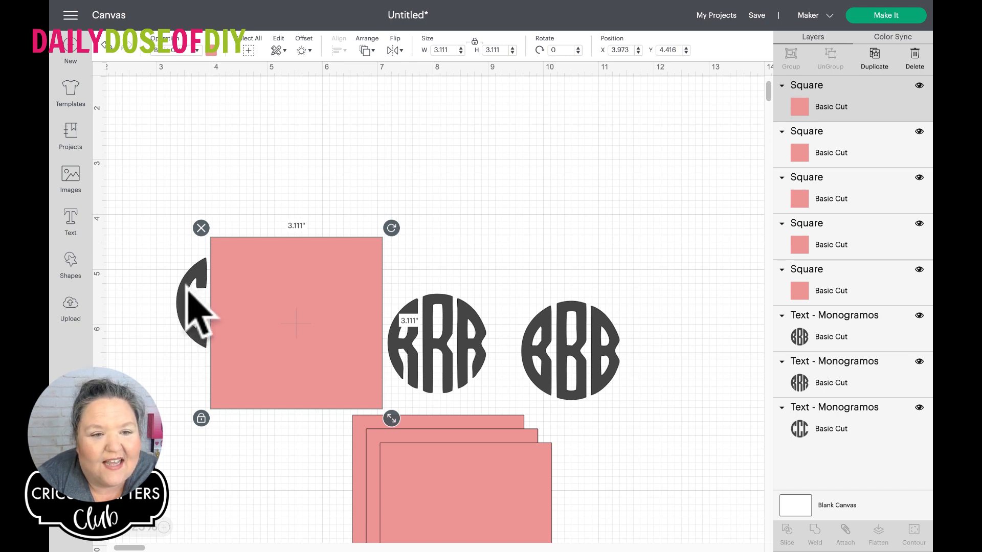
left_click_drag(163, 243, 233, 310)
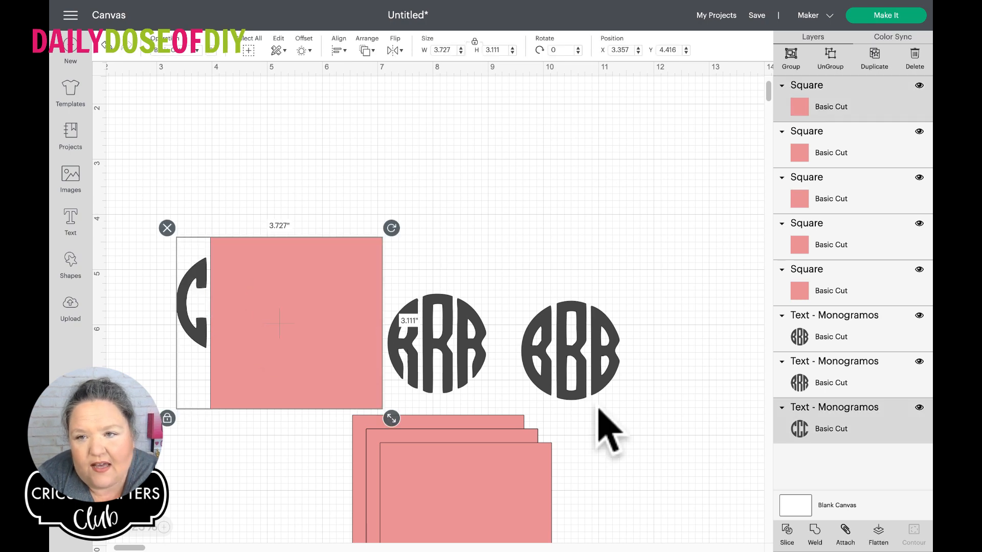
left_click(786, 535)
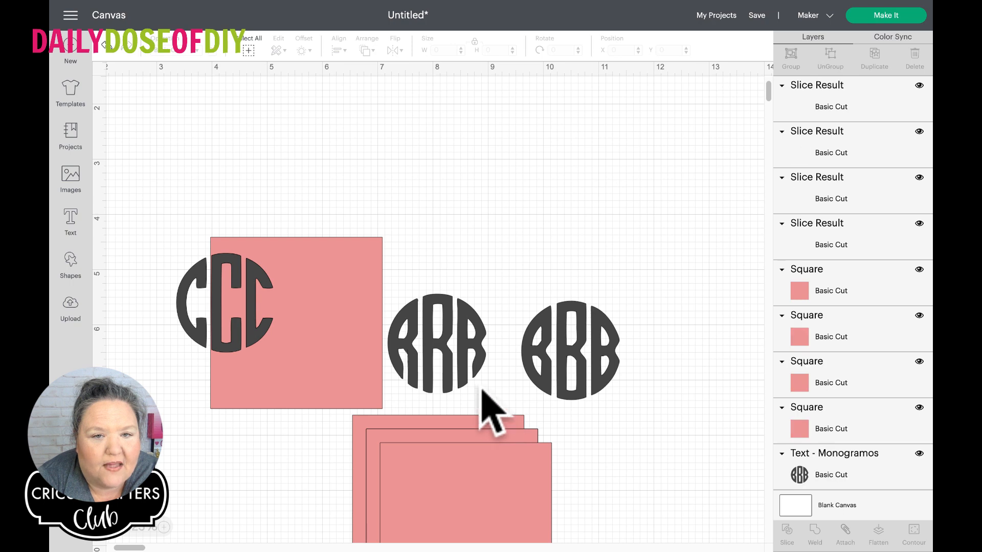
Move the sliced-off first C up to about X 2.54, Y 2.13 and delete the remaining slice pieces
left_click_drag(200, 276, 152, 124)
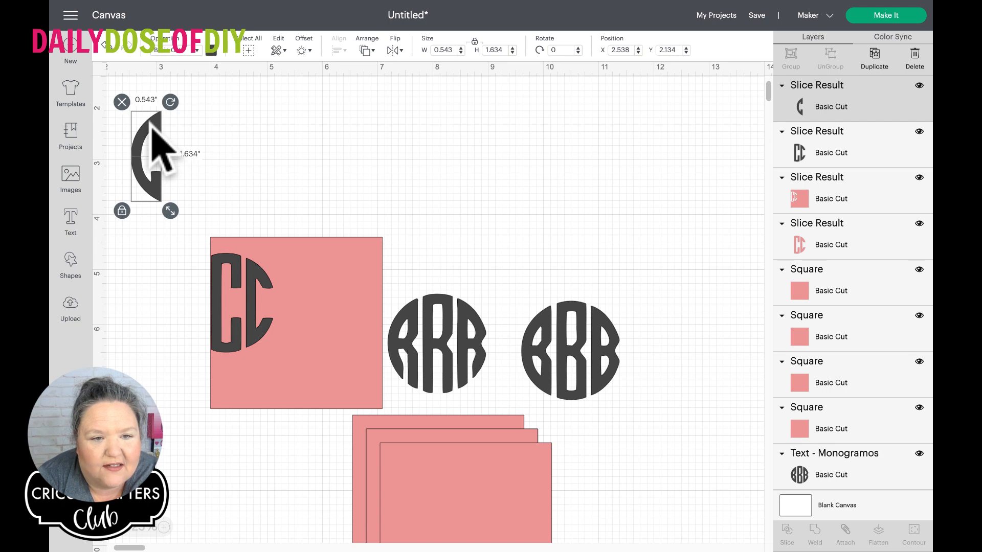
left_click_drag(209, 225, 247, 303)
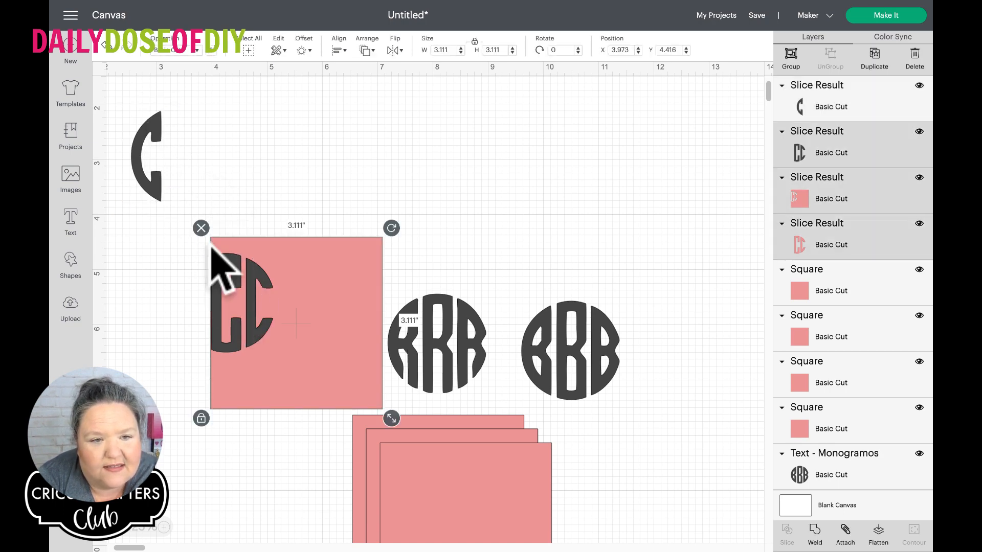
left_click(201, 229)
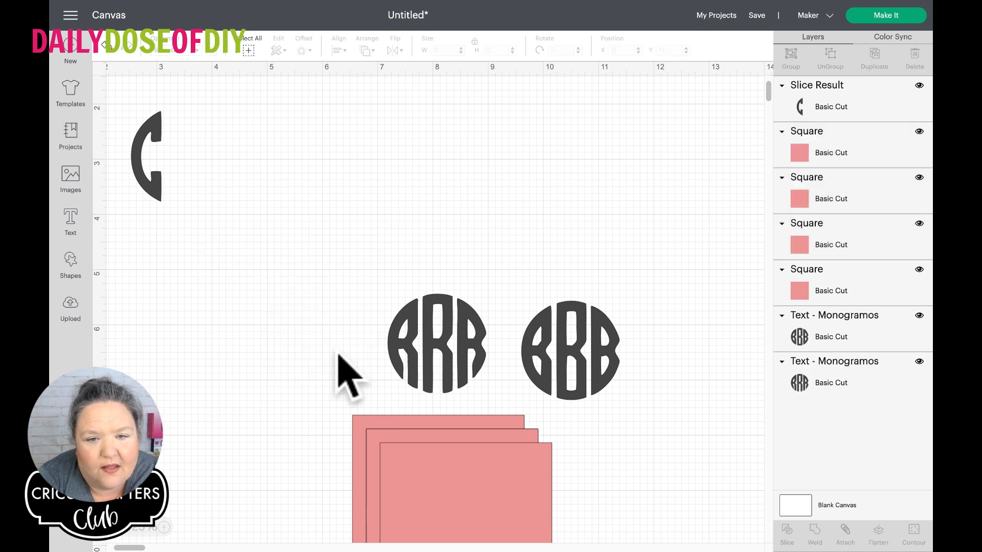
Move the RRR monogram toward the former CCC spot and cover only its first letter with a pink square
left_click_drag(417, 373, 294, 312)
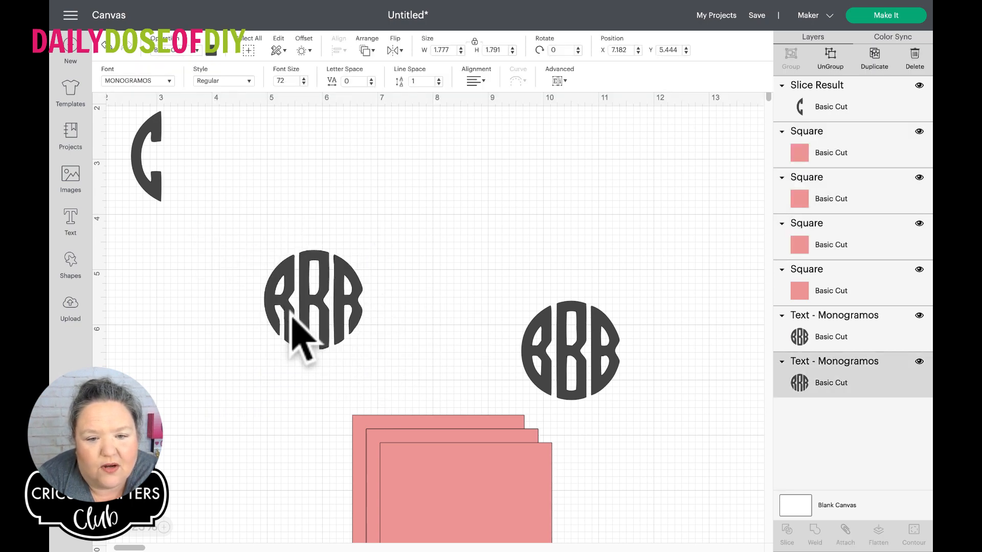
left_click_drag(432, 491, 164, 261)
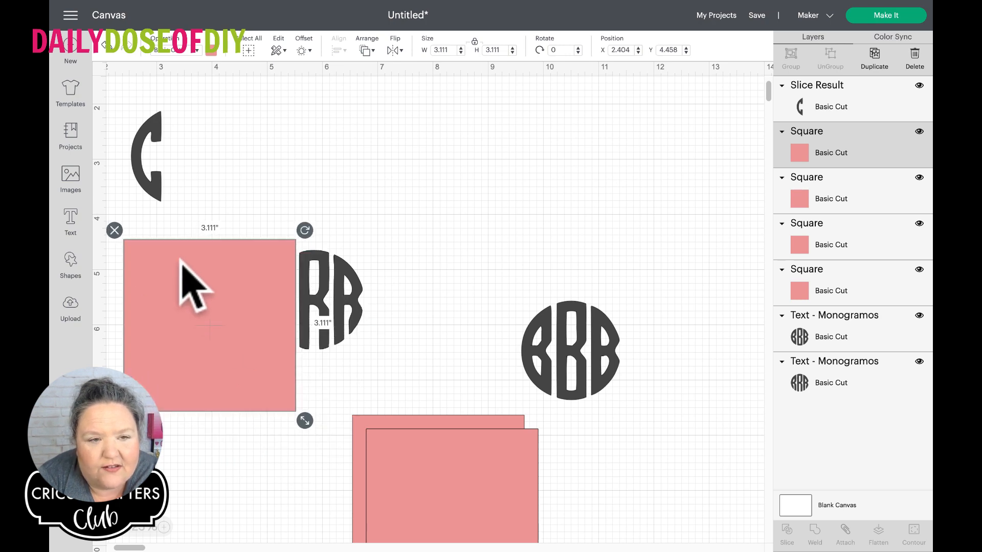
left_click_drag(246, 287, 247, 284)
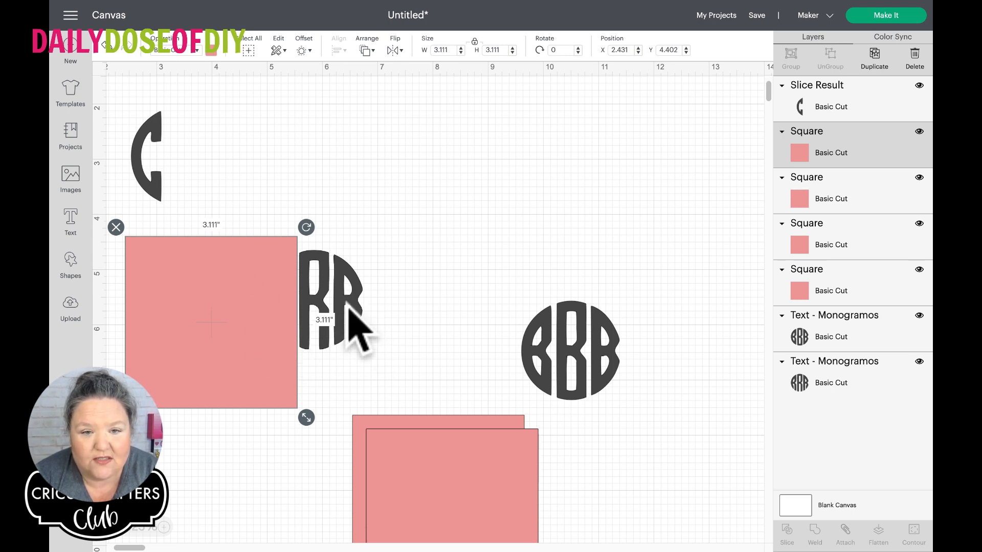
left_click_drag(409, 443, 382, 248)
left_click_drag(256, 211, 342, 333)
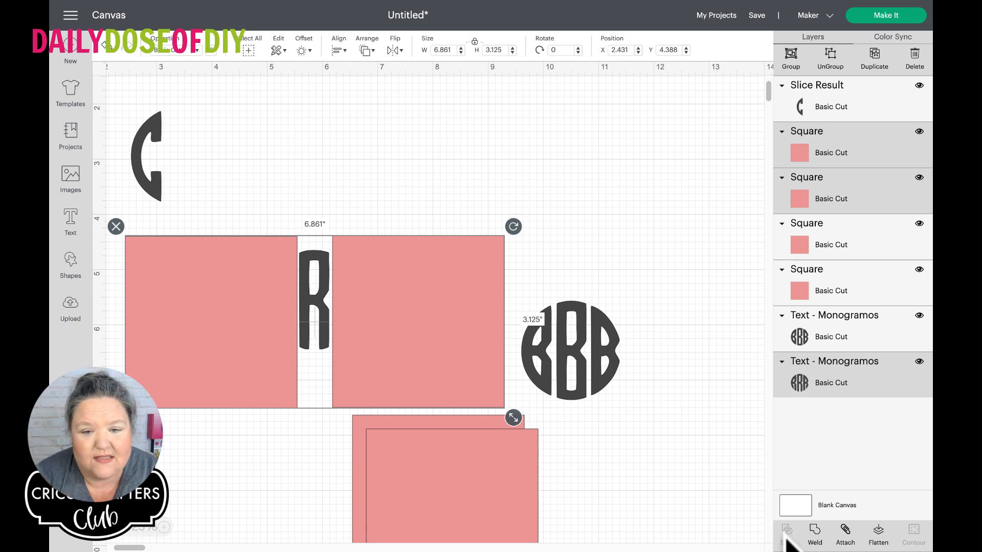
left_click(693, 492)
left_click_drag(462, 379, 655, 551)
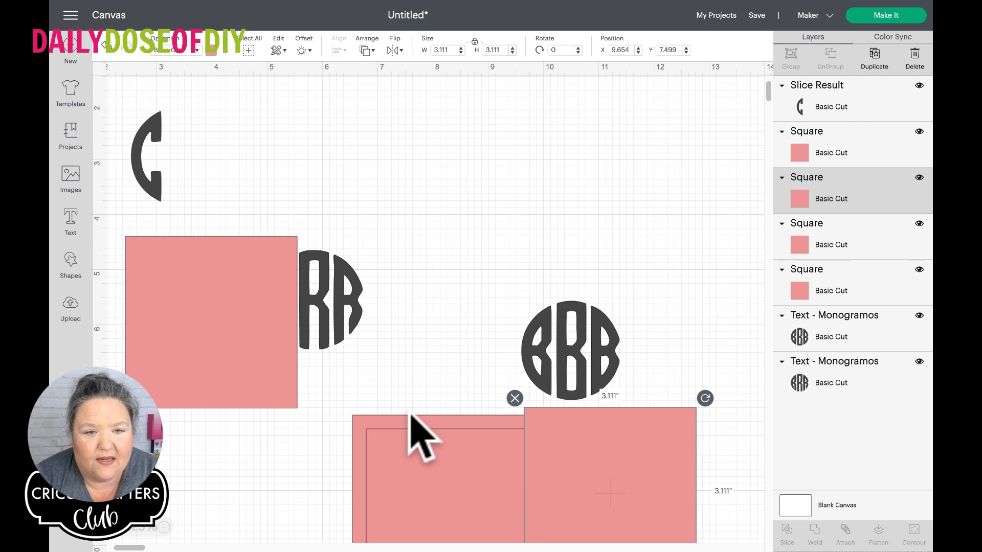
Slice the RRR monogram with its covering square and keep only the last two letters, set aside beside the BBB monogram
left_click_drag(251, 212, 353, 368)
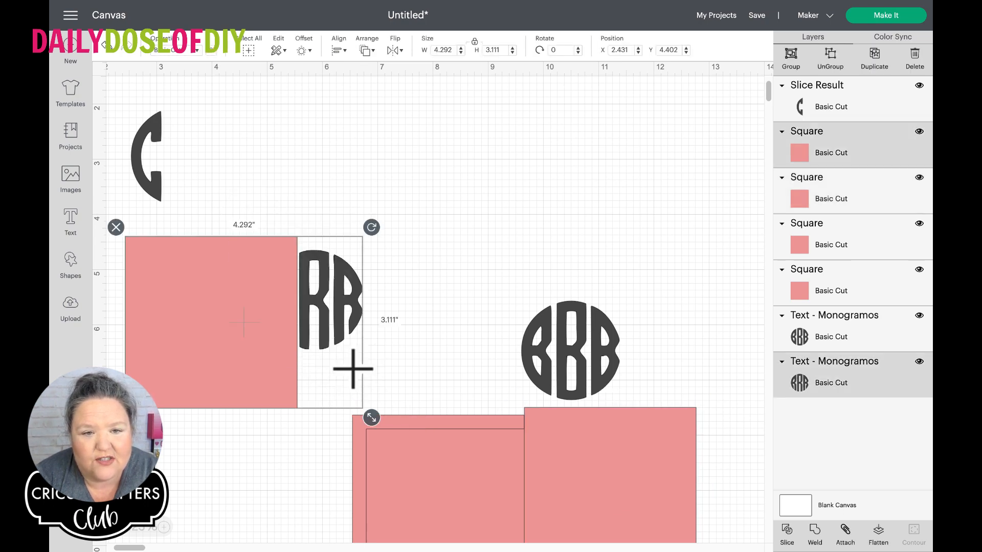
left_click(787, 526)
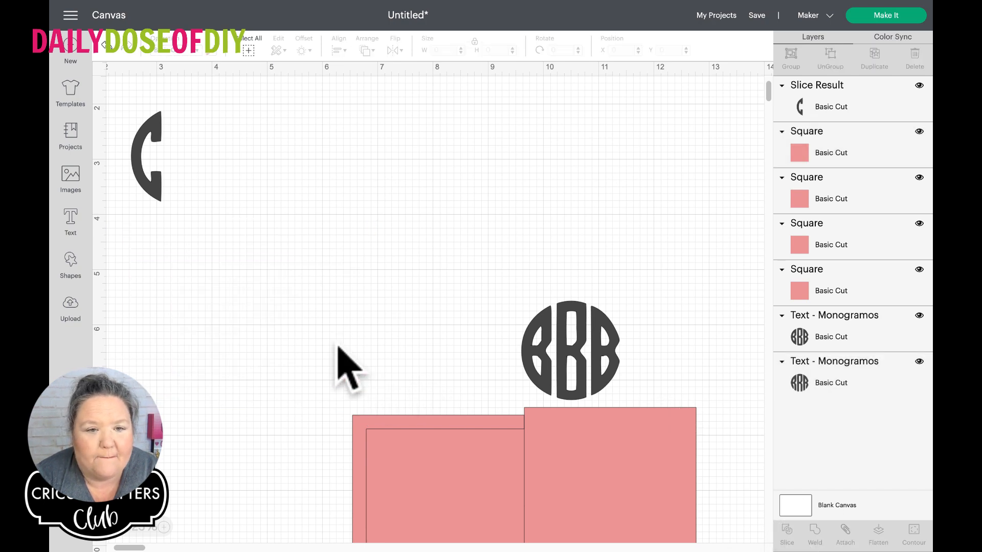
left_click_drag(330, 323, 429, 342)
left_click_drag(240, 209, 304, 354)
left_click(116, 227)
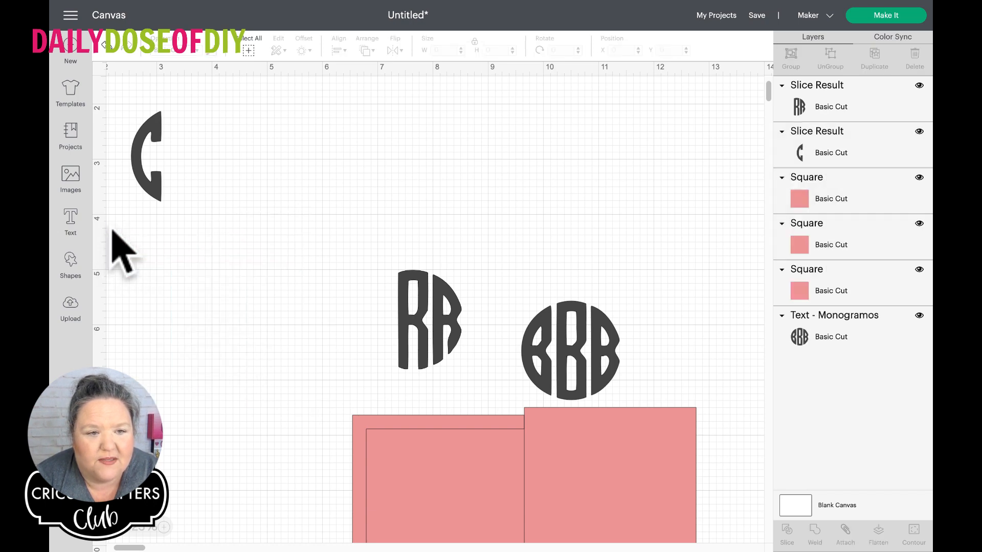
Place a pink square over the rounded final R of the RR piece and send the square to the front
left_click_drag(401, 312, 201, 311)
left_click_drag(560, 437, 265, 274)
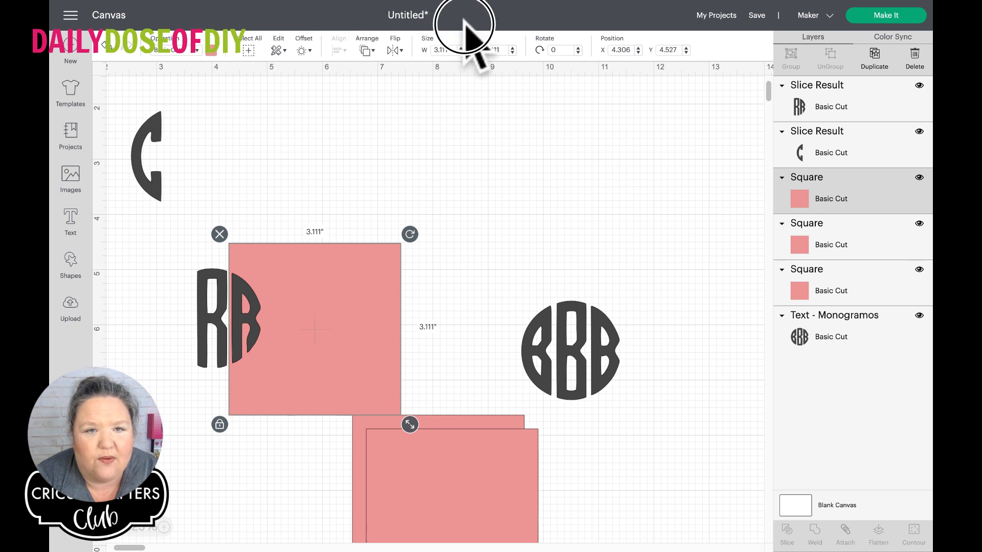
left_click(369, 50)
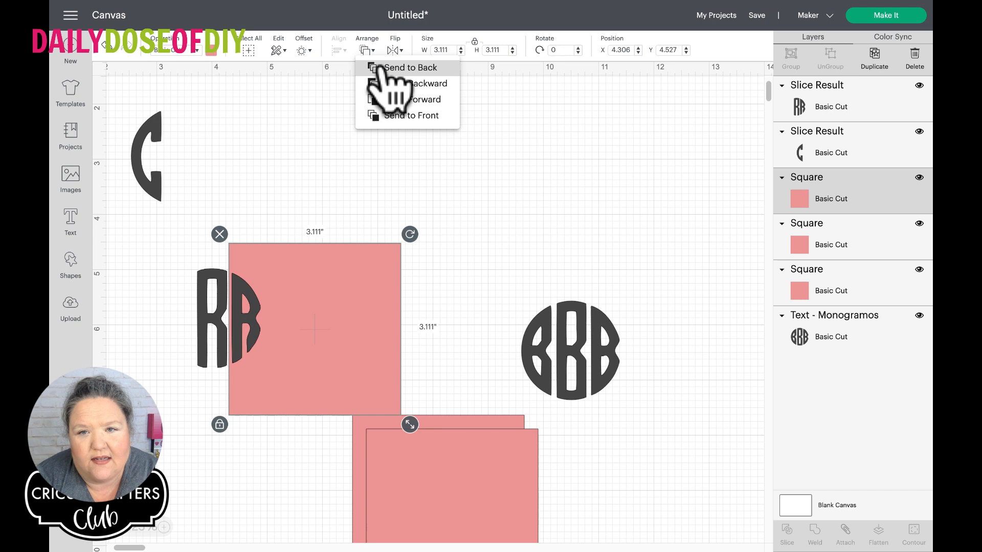
left_click(387, 116)
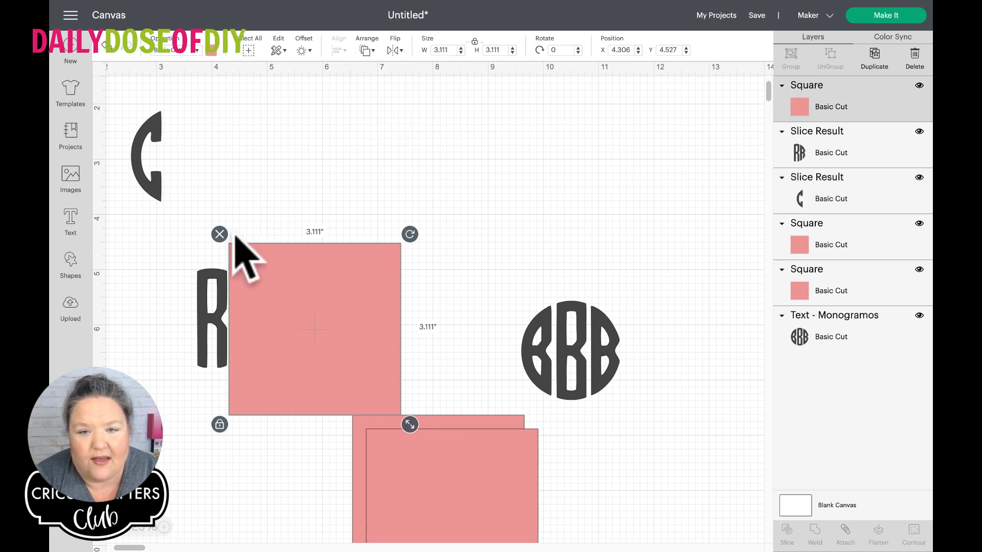
Slice the RR piece with the square covering its final letter
left_click(172, 250)
left_click_drag(164, 248, 262, 326)
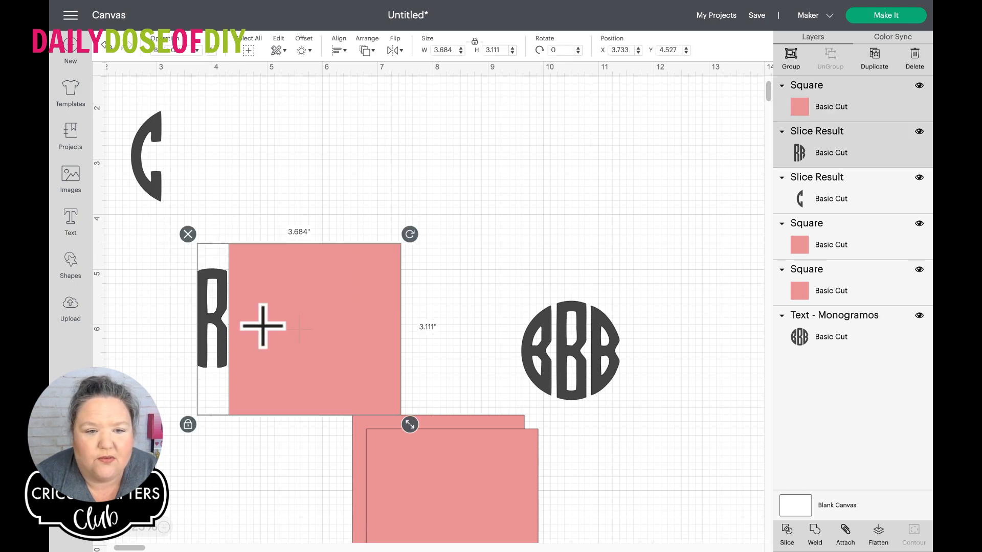
left_click(786, 532)
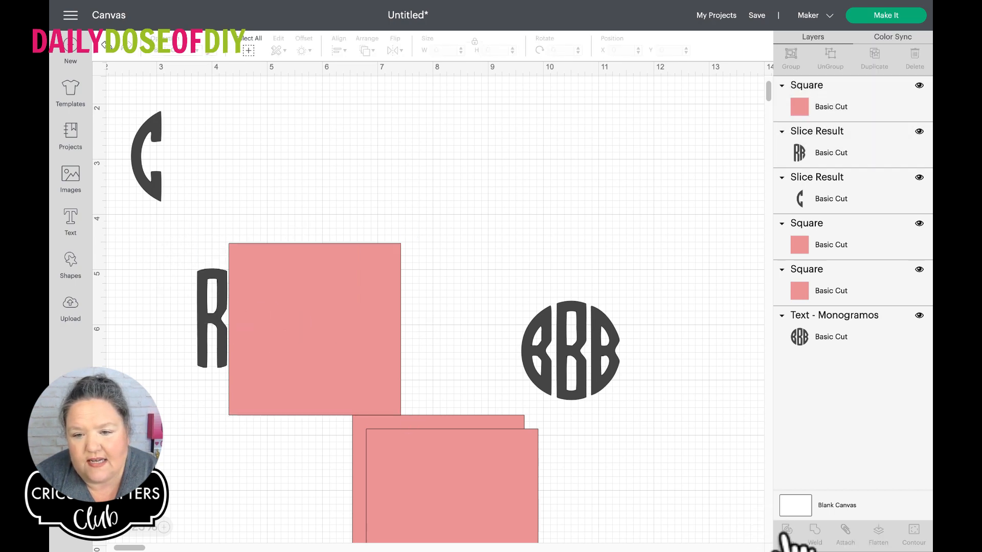
Place the middle R beside the C and delete the leftover square and final R pieces
left_click_drag(201, 302, 199, 190)
left_click_drag(204, 287, 292, 310)
left_click(217, 238)
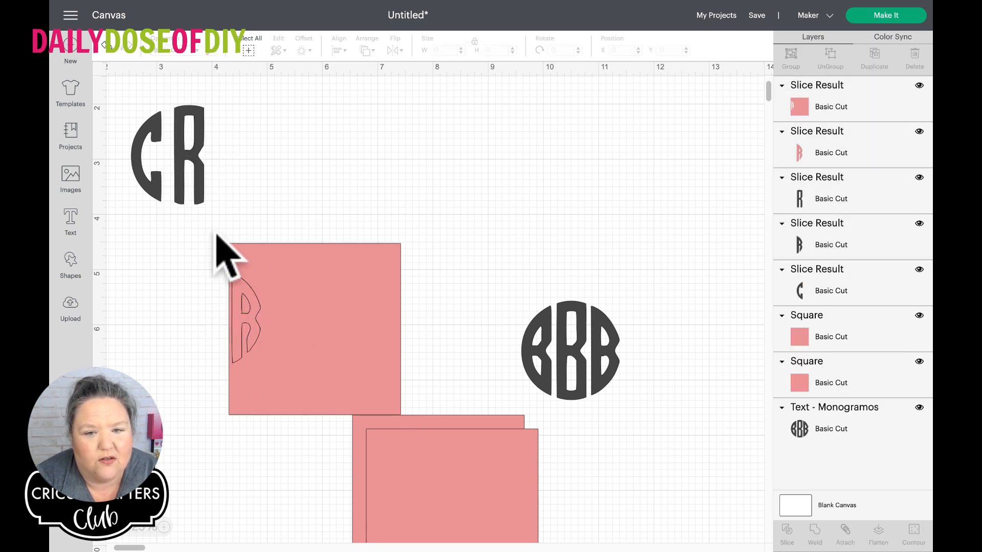
left_click_drag(181, 266, 305, 324)
left_click(221, 235)
Move the BBB monogram below the finished letters, cover its first two letters with a square, and delete the spare square
left_click_drag(592, 327, 376, 295)
left_click_drag(417, 436, 260, 261)
left_click(373, 471)
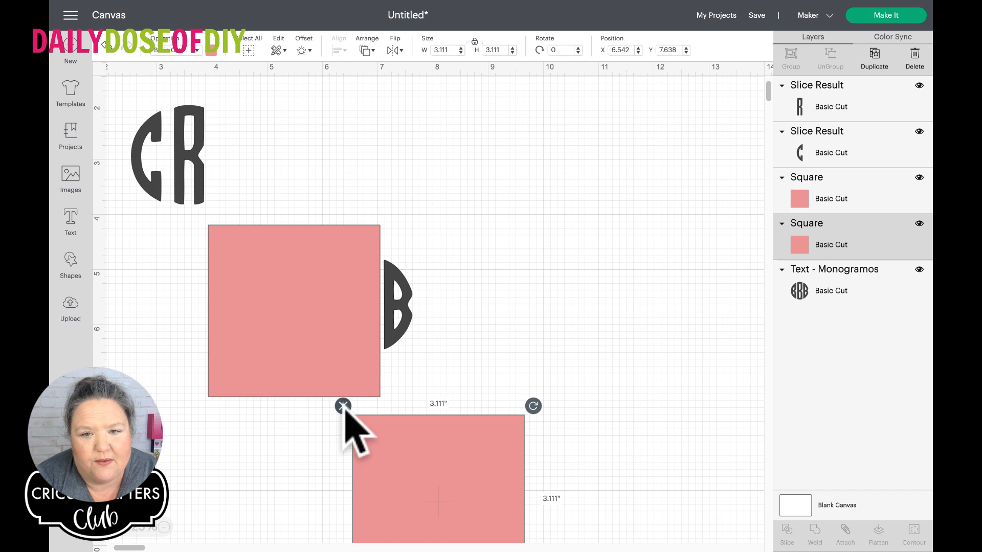
left_click(343, 407)
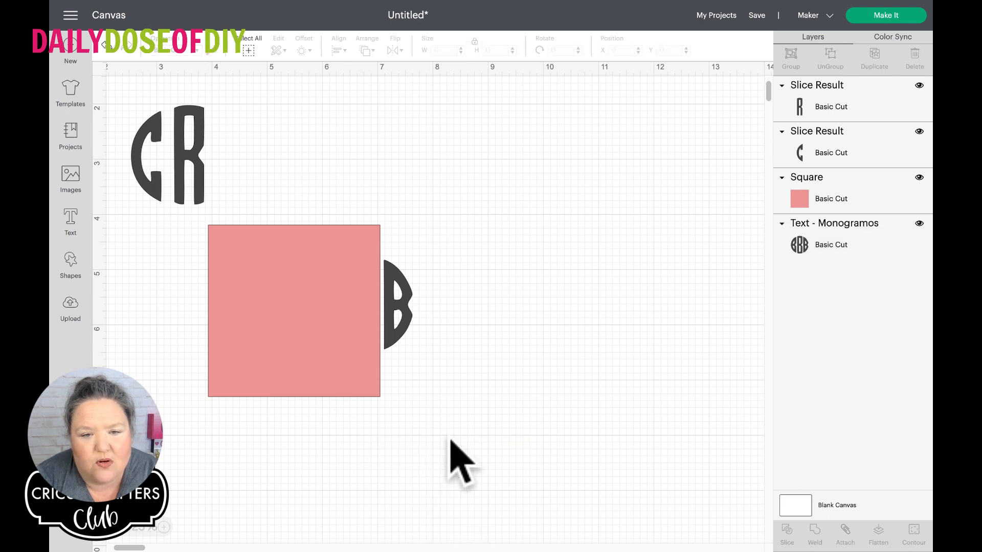
Slice the BBB monogram with the square covering its first two letters
left_click_drag(450, 439, 323, 286)
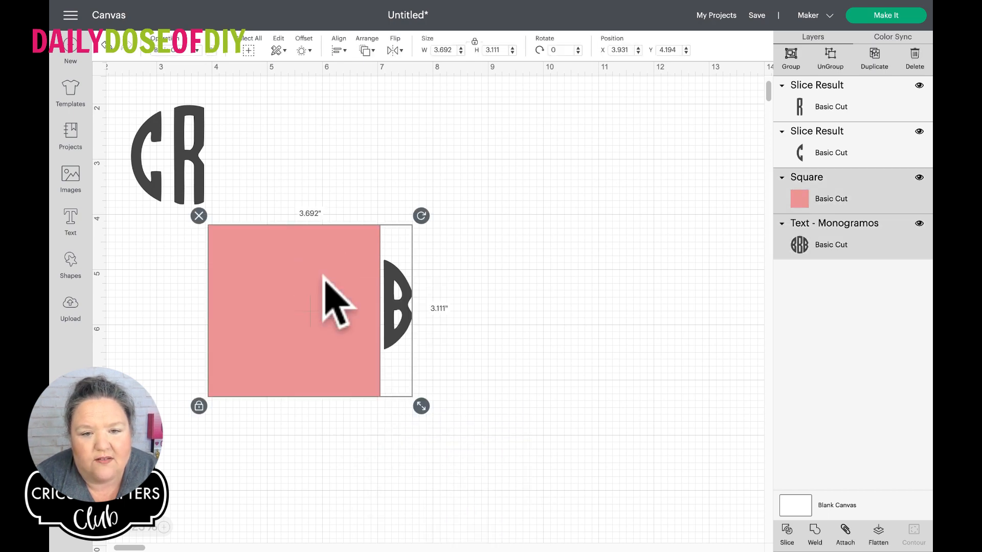
left_click(787, 534)
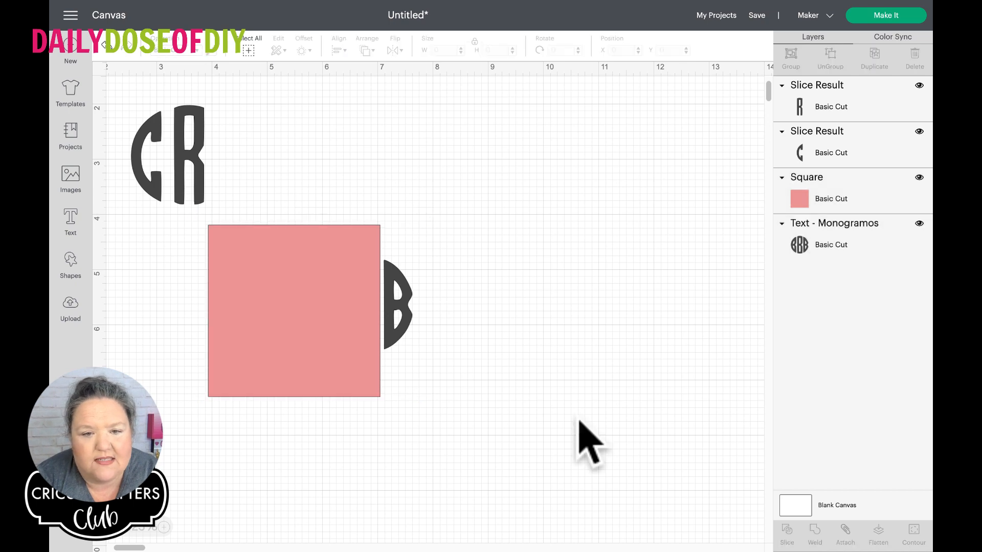
Place the sliced-off final B beside the R at about X 4.11, Y 2.08 and delete the leftover slice pieces
left_click_drag(390, 285, 271, 152)
left_click_drag(408, 361, 322, 343)
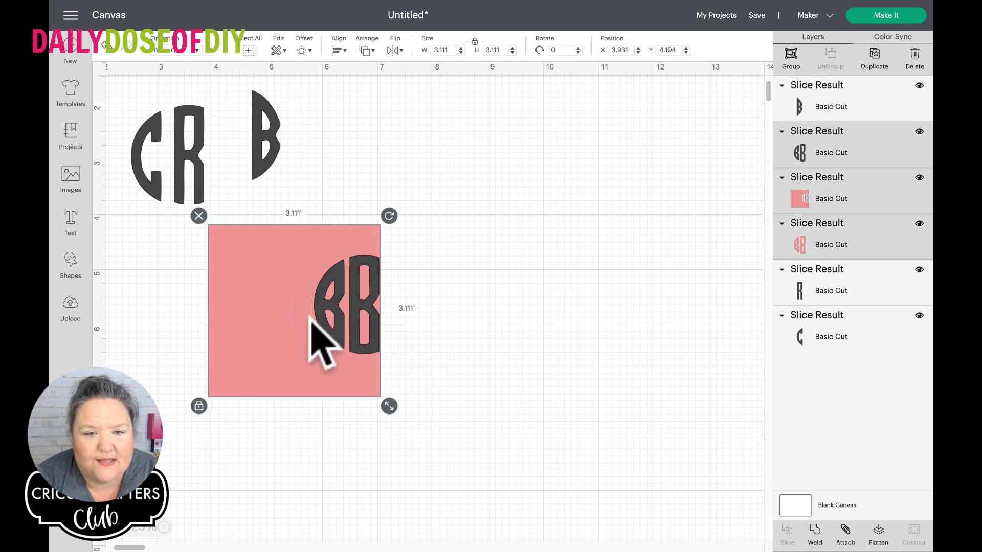
left_click(199, 215)
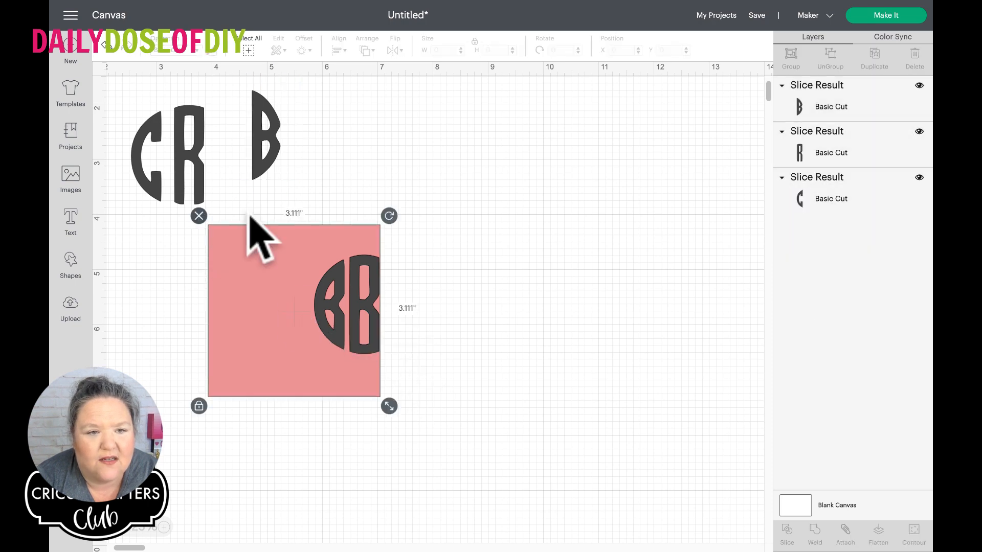
left_click(263, 170)
left_click_drag(263, 170, 231, 189)
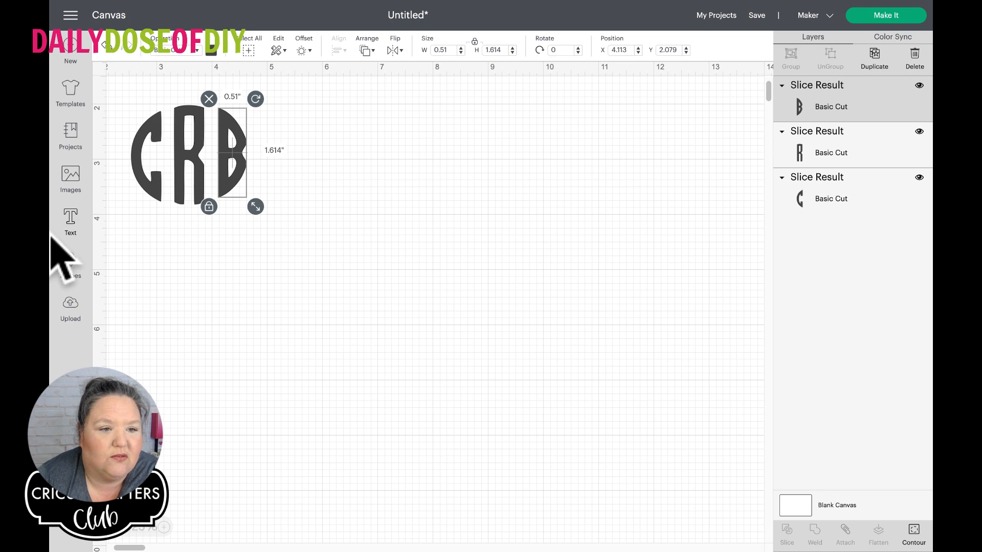
Insert a circle shape and set its material colour to light purple
left_click(71, 260)
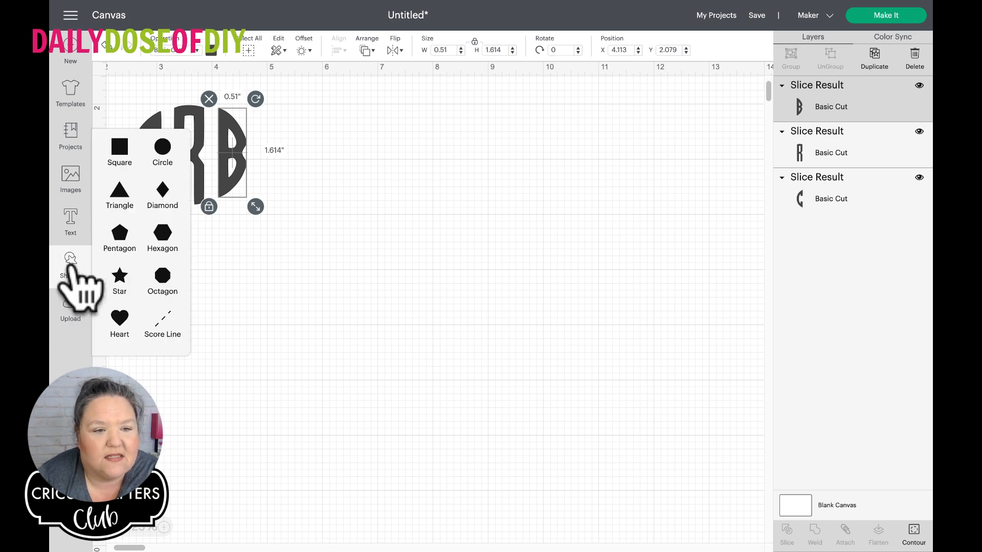
left_click(163, 147)
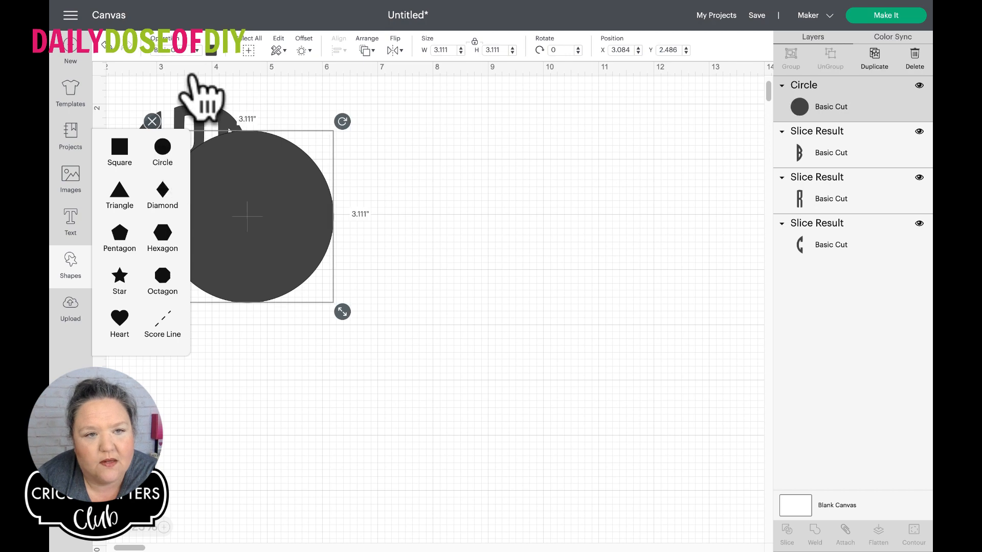
left_click(209, 50)
left_click(239, 122)
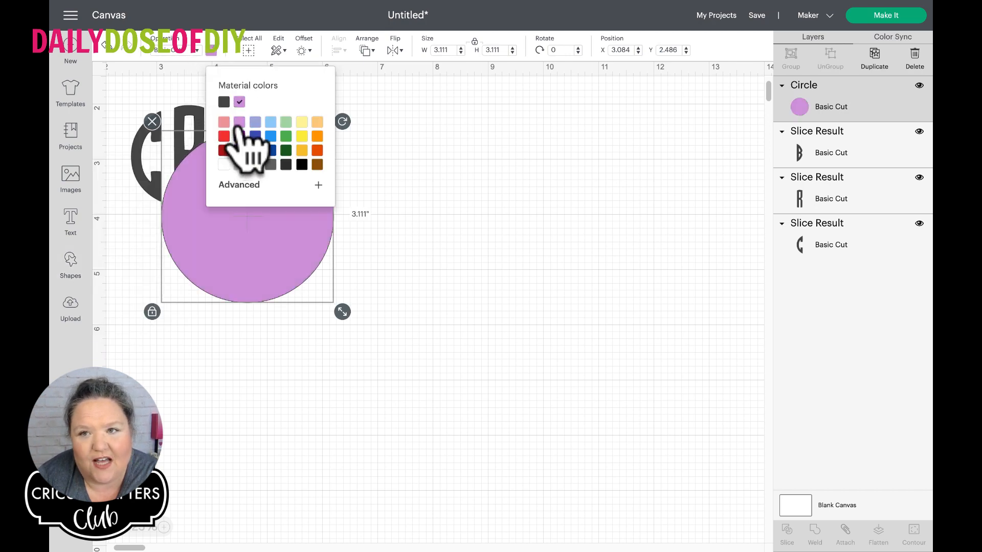
Enlarge the purple circle to about 4.07 inches and move it below the CRB letters, to about X 4.53, Y 3.53
left_click_drag(254, 259, 332, 382)
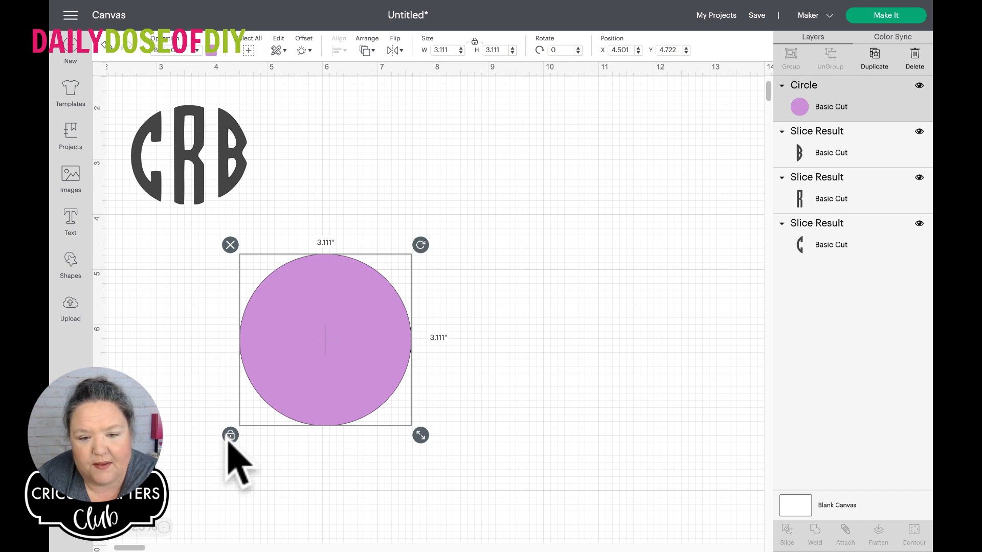
left_click_drag(418, 434, 471, 430)
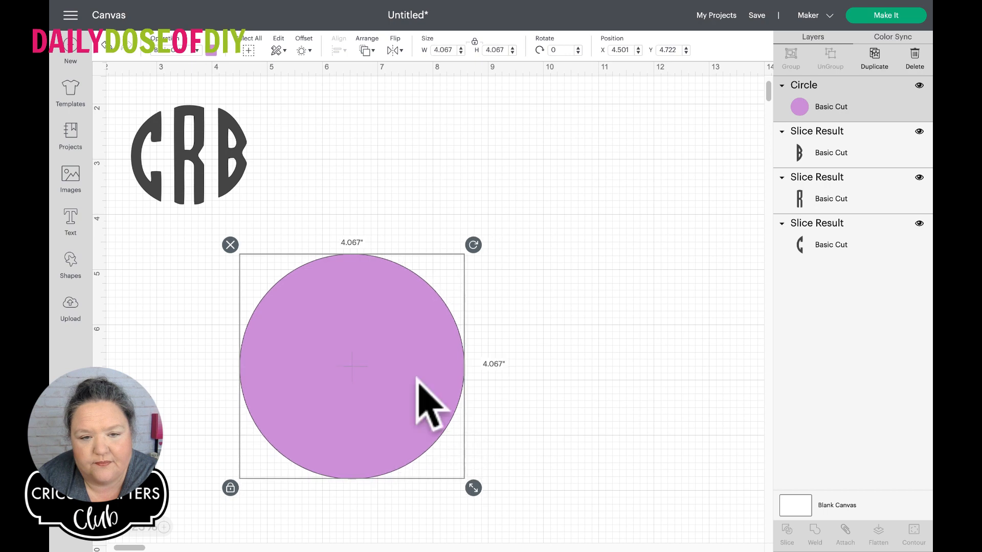
left_click_drag(357, 339, 360, 269)
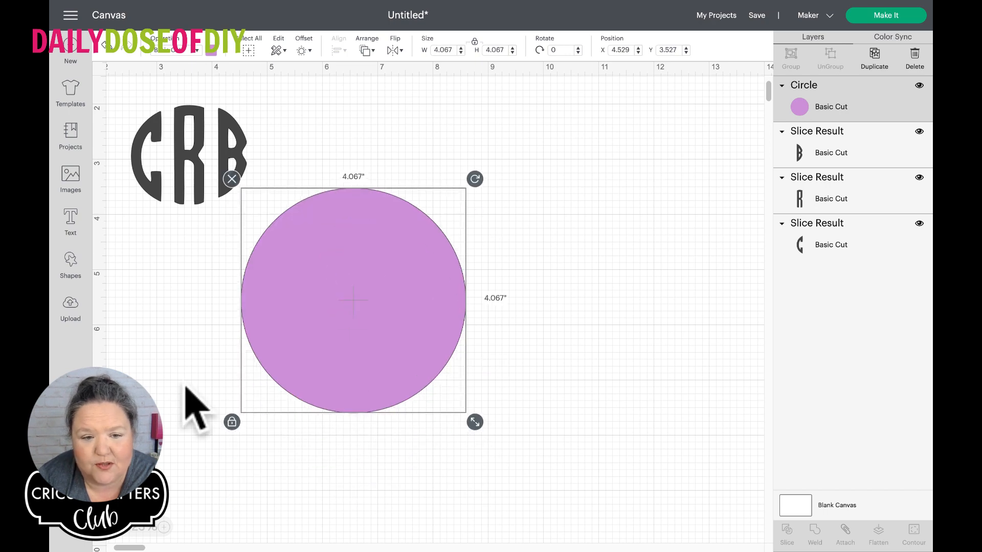
left_click(233, 431)
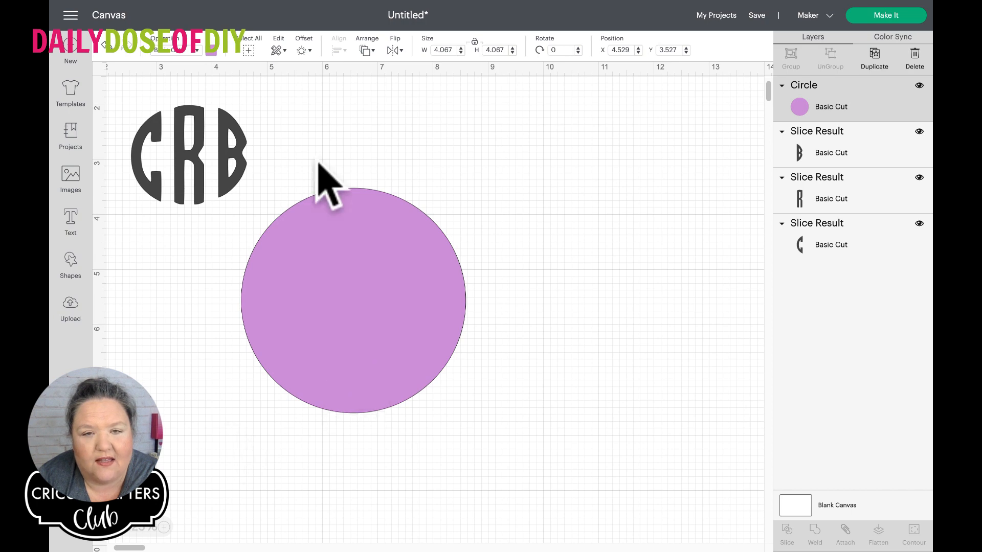
Resize the purple circle to 2 inches wide by 2.25 inches high and move it to about X 5.65, Y 2.90
left_click(440, 50)
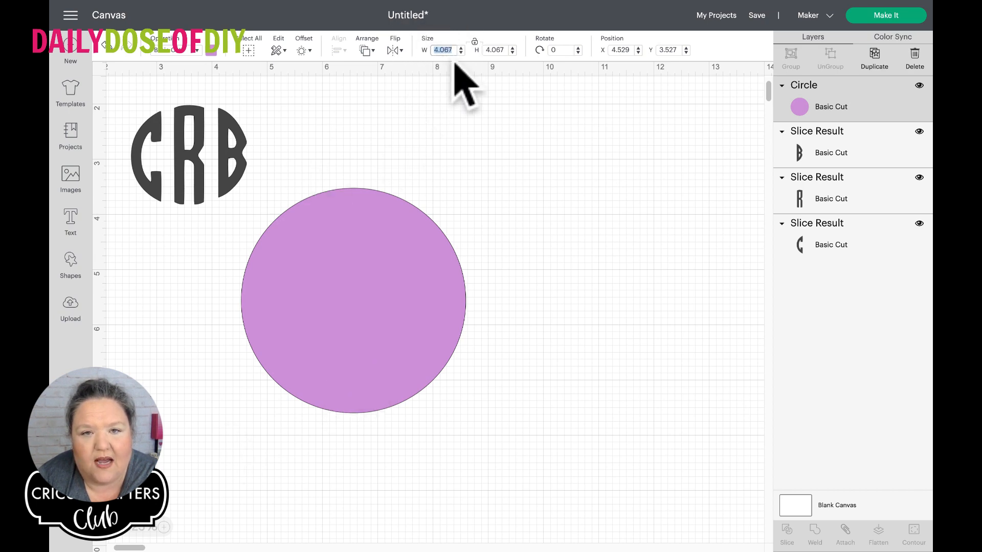
type("2")
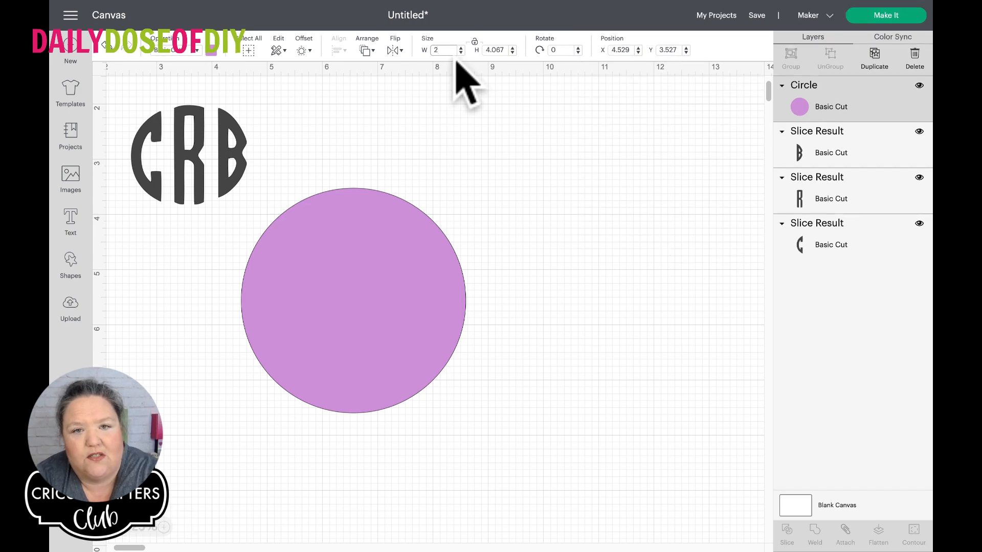
key("Tab")
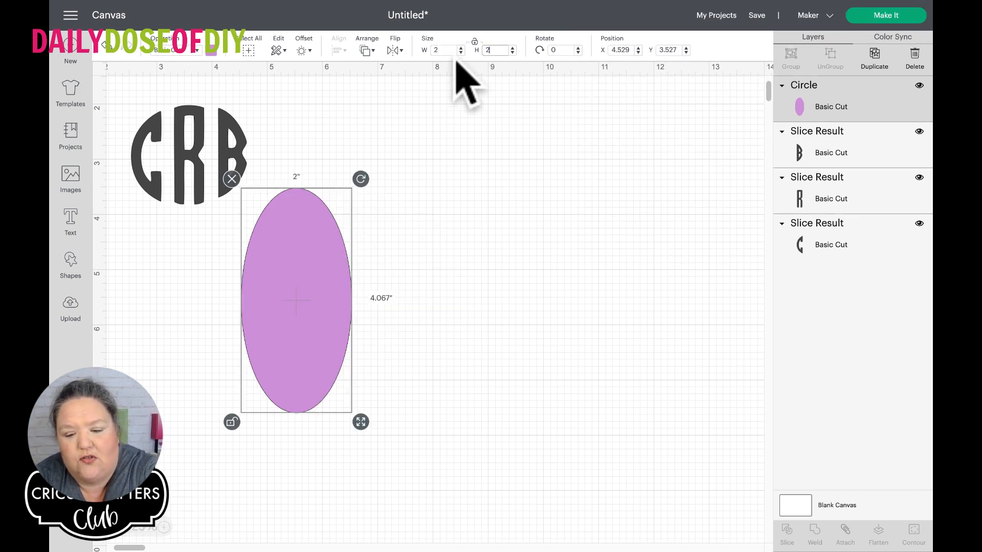
type("2.25")
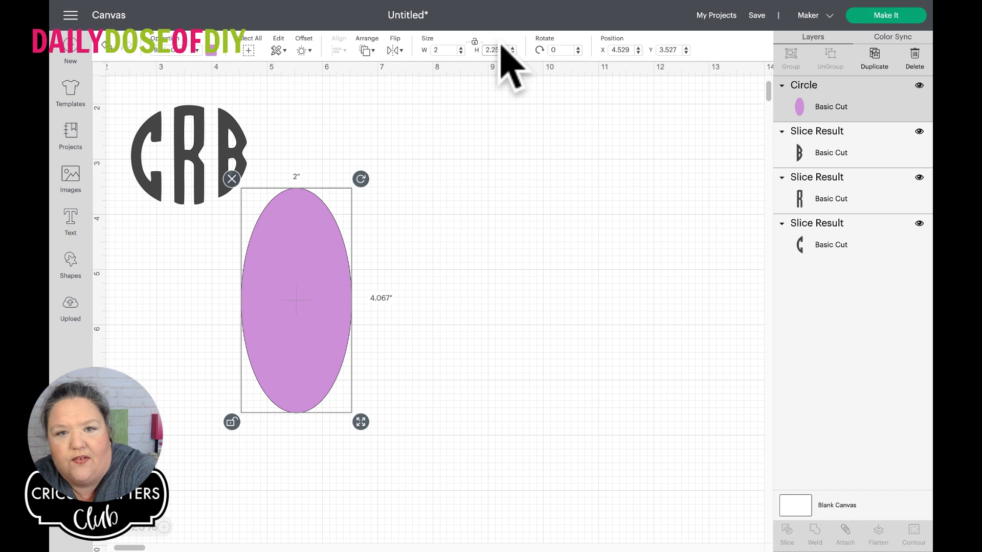
key("Return")
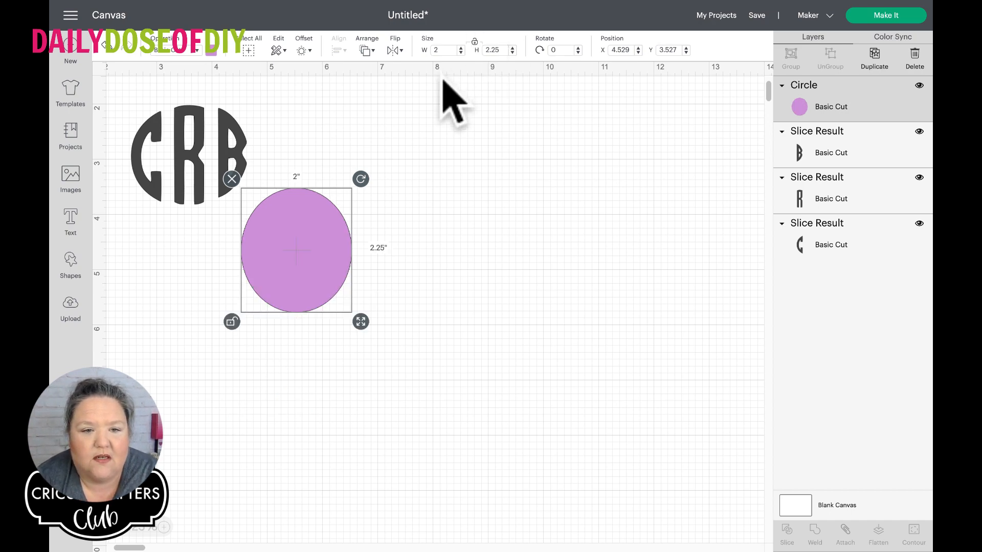
left_click(462, 223)
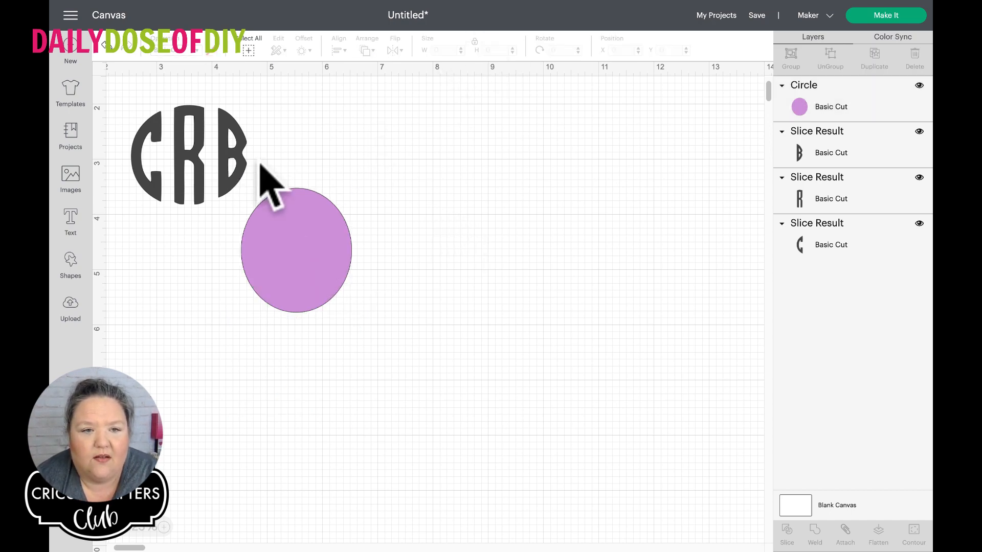
left_click_drag(310, 234, 371, 199)
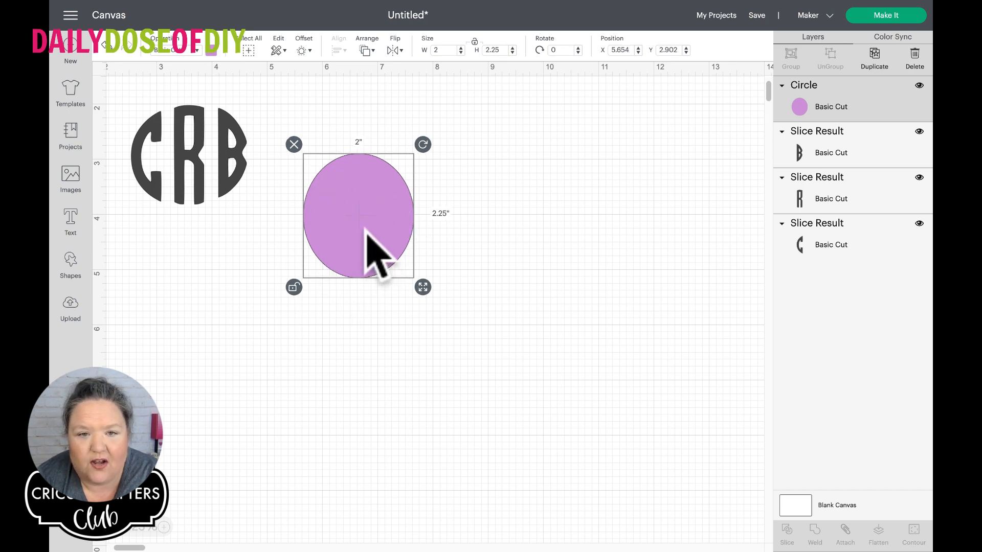
Move the B so it overlaps the purple oval at about X 5.48, Y 2.20, and send the oval to the back
left_click(243, 174)
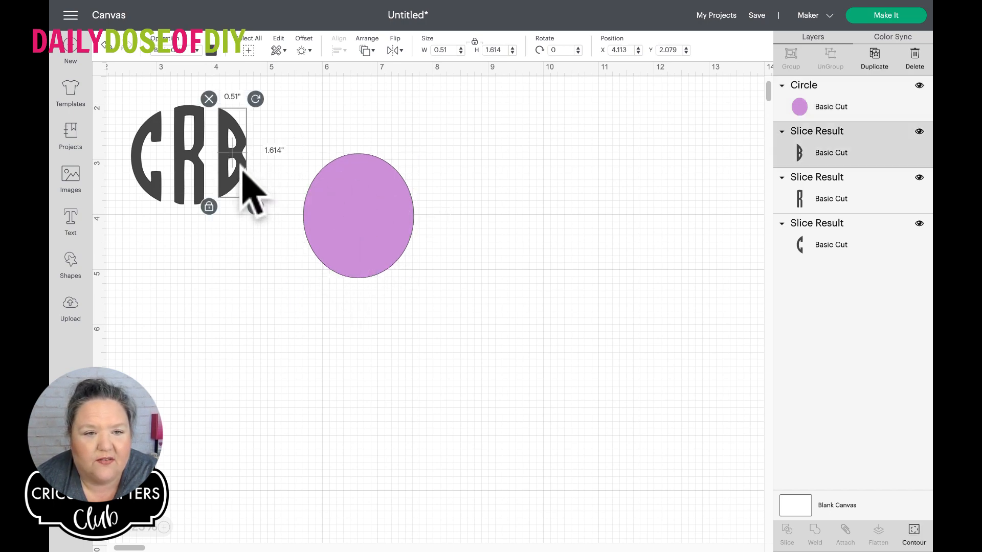
left_click_drag(242, 175, 302, 164)
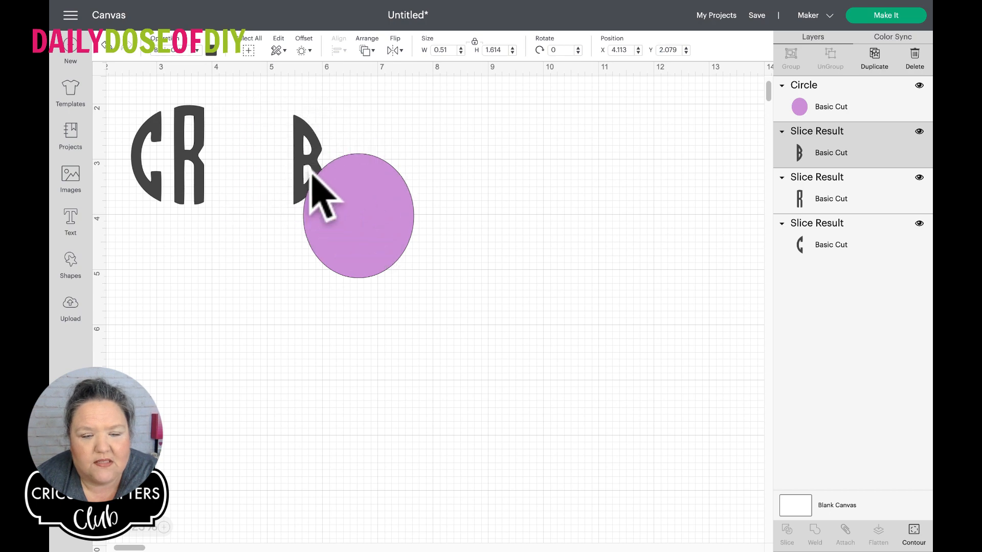
left_click(376, 211)
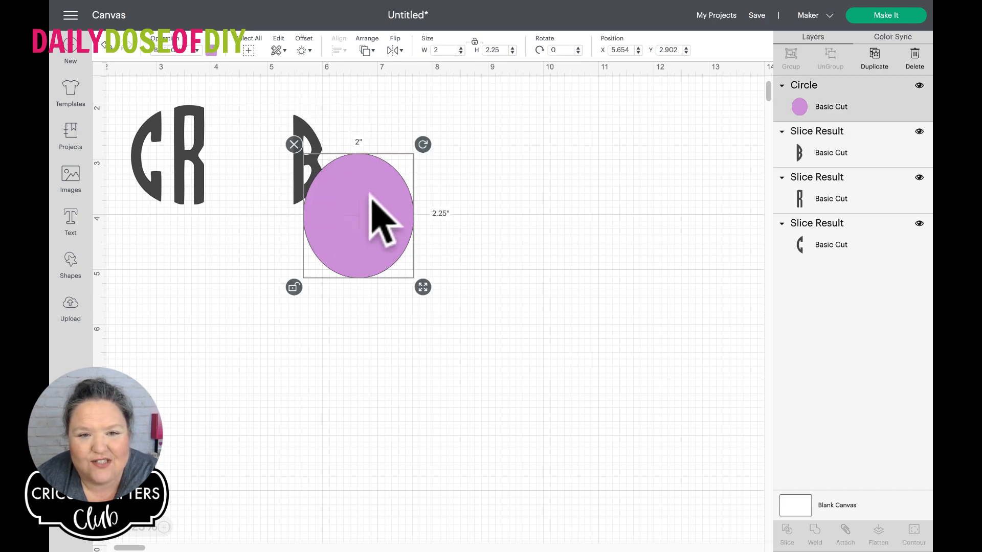
left_click(366, 50)
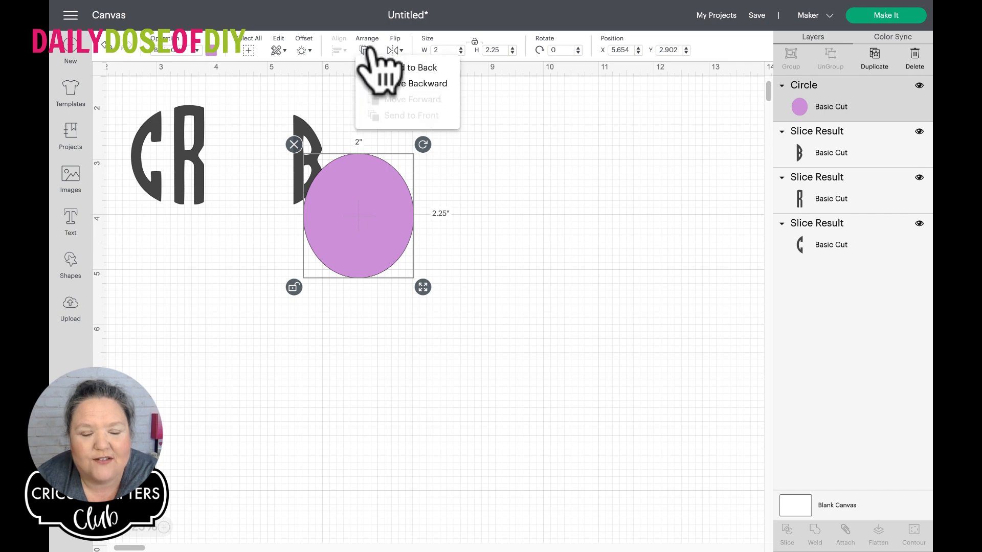
left_click(393, 68)
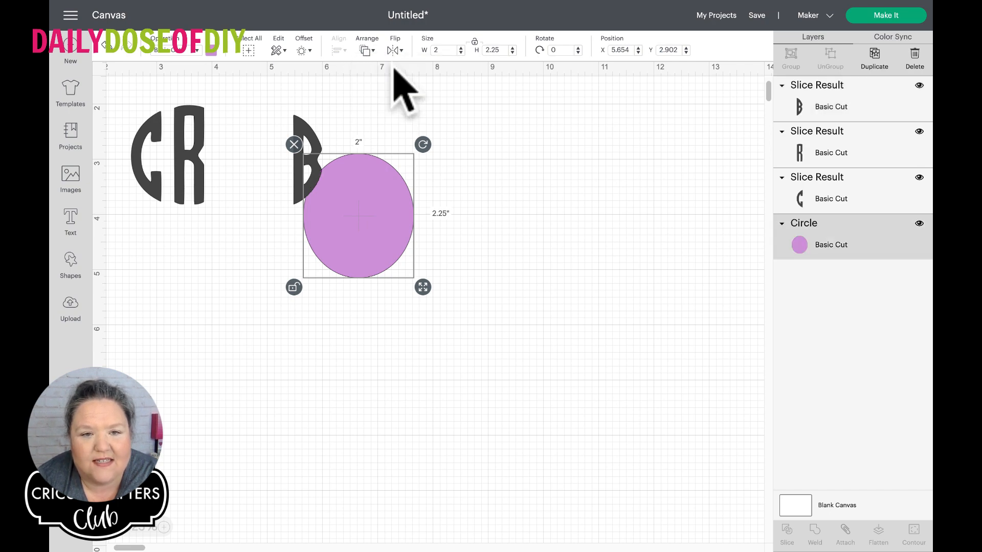
left_click(348, 110)
Move the B, R and C onto the purple oval side by side, with the B at about X 7.02, Y 3.26
left_click_drag(298, 130, 386, 193)
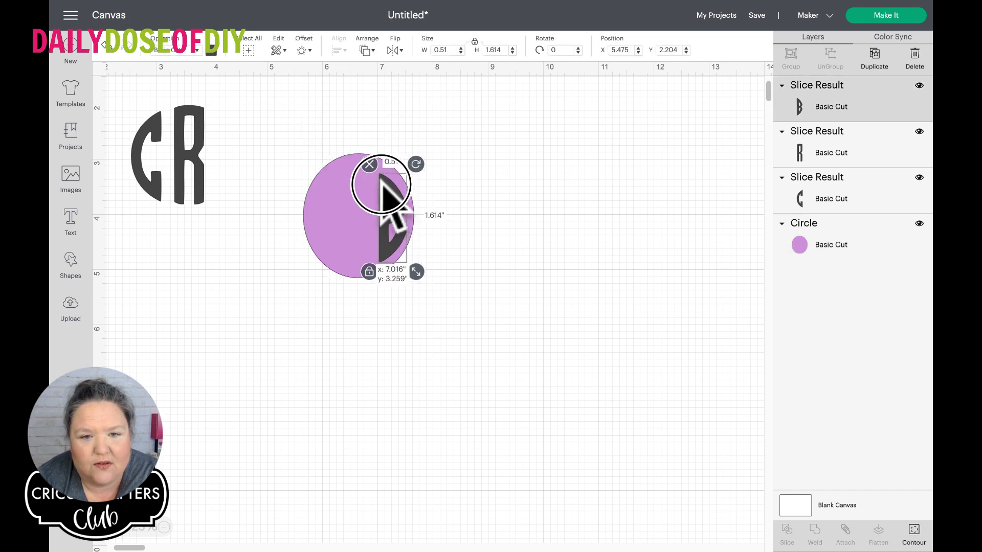
left_click_drag(202, 149, 365, 190)
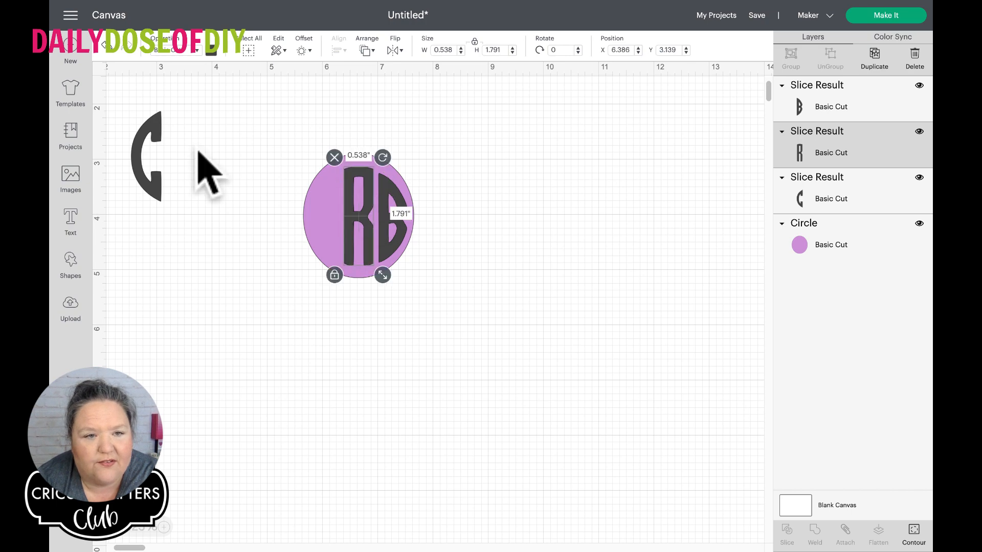
left_click_drag(157, 149, 354, 180)
Position the R at about X 6.37, Y 2.97 and stretch it non-proportionally to about 2.13 inches tall to fill the oval's height
left_click(348, 194)
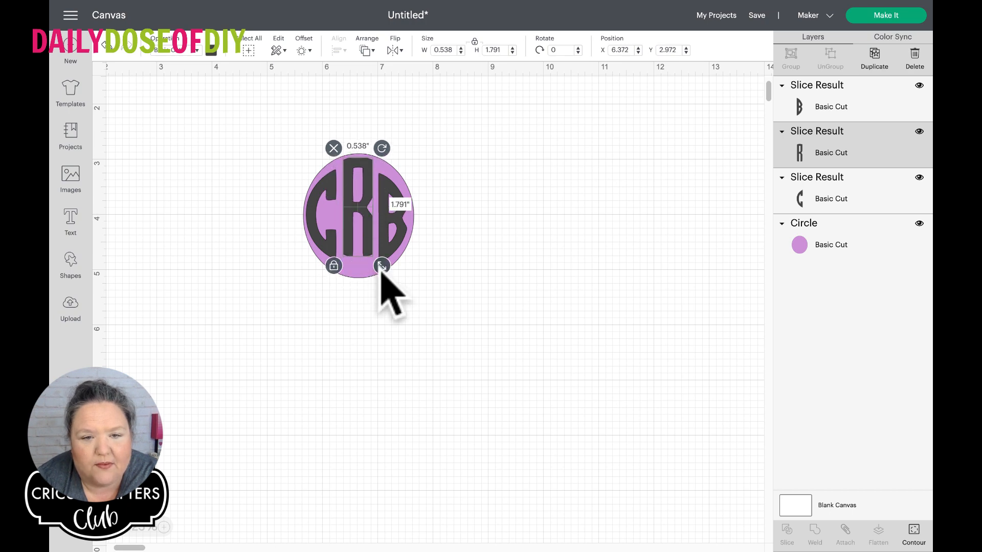
left_click_drag(381, 271, 385, 284)
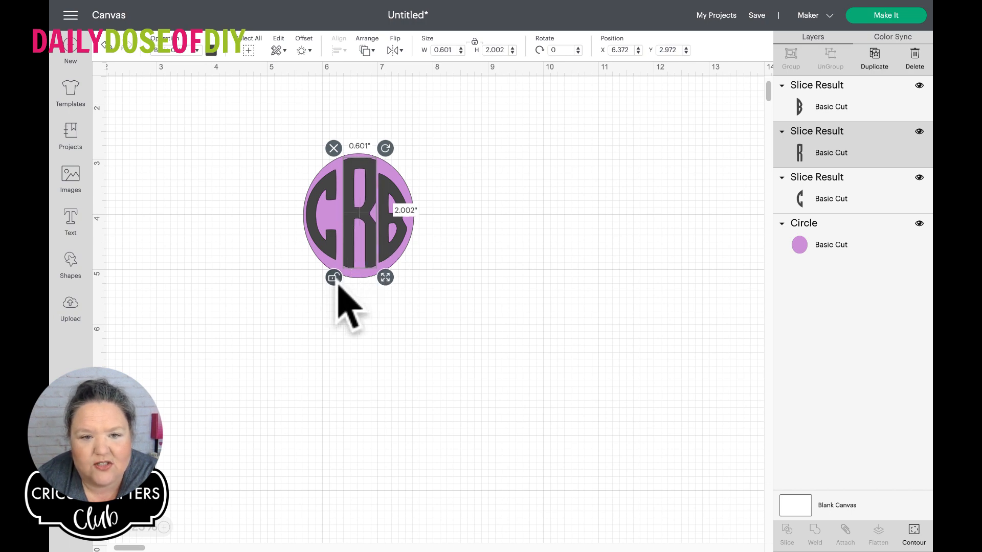
left_click_drag(387, 280, 385, 291)
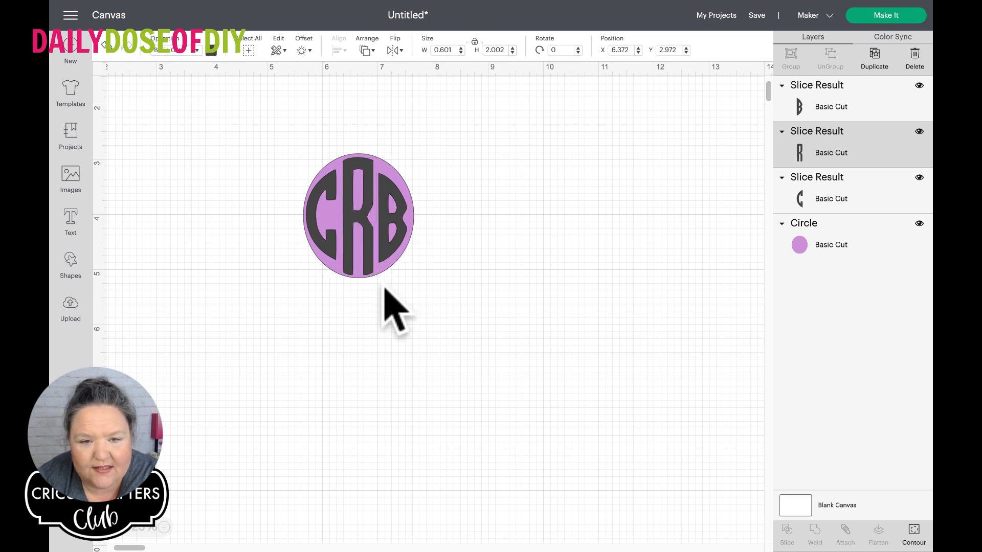
left_click(427, 286)
Move the B to about X 6.96, Y 3.05 and stretch it to about 0.61 by 1.97 inches
left_click(384, 240)
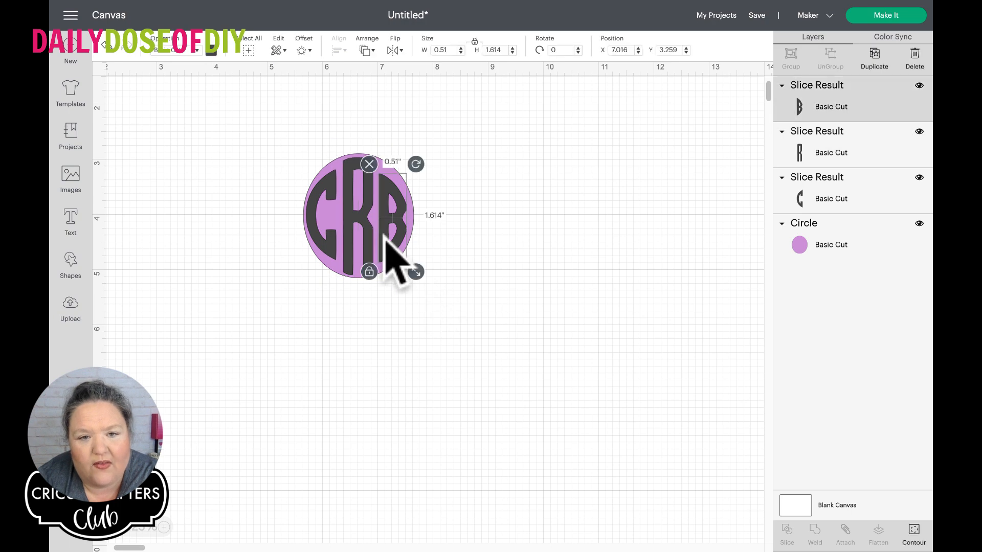
left_click_drag(384, 240, 381, 223)
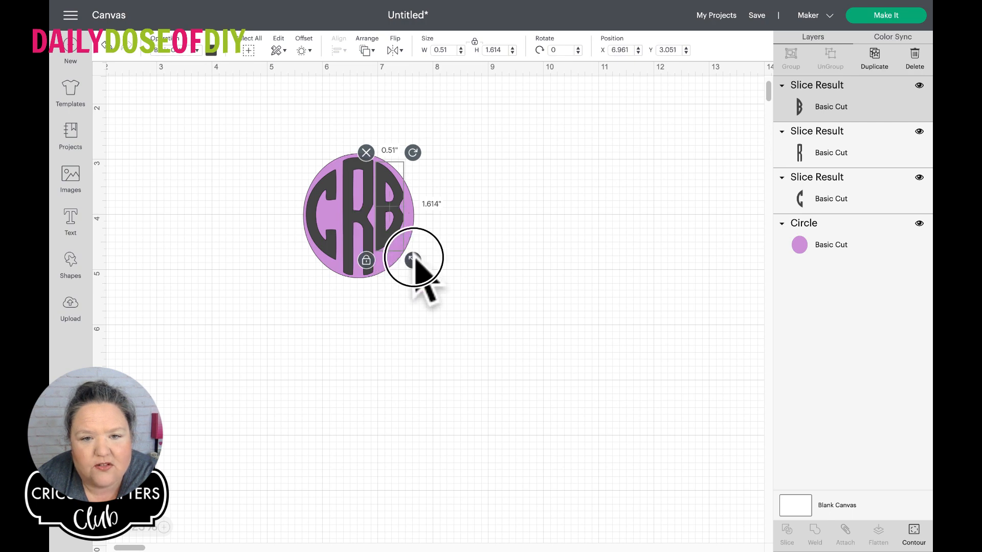
left_click_drag(415, 257, 420, 278)
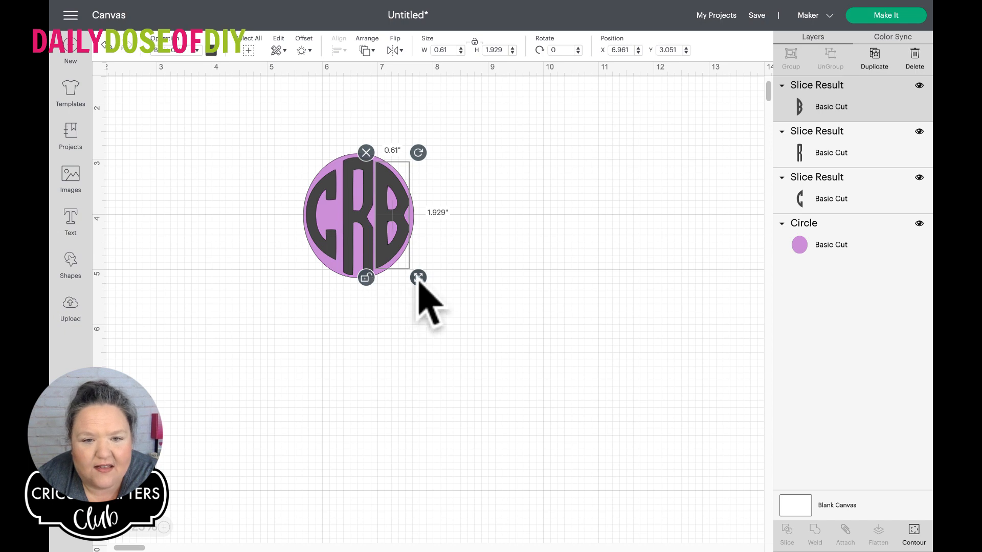
left_click_drag(418, 279, 419, 279)
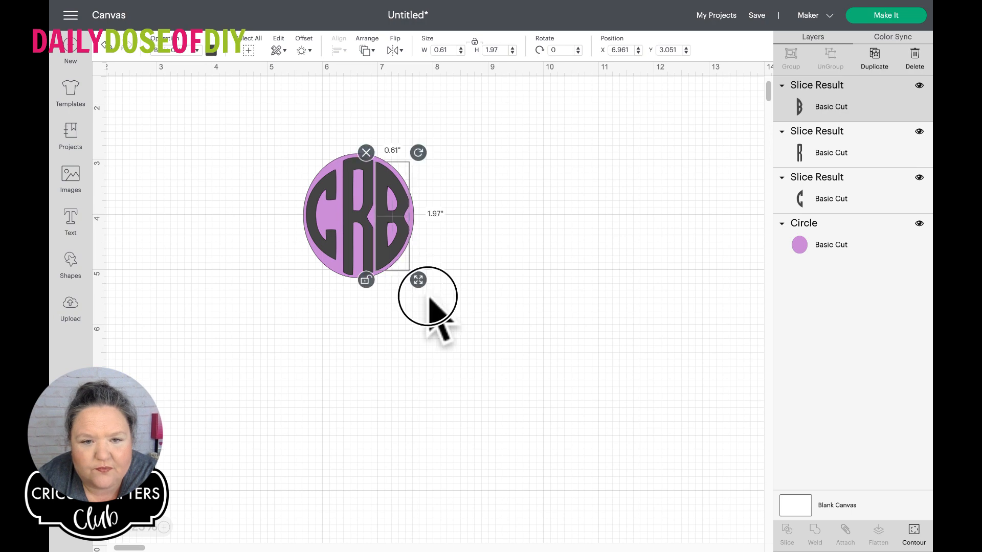
left_click(428, 304)
Move the C to about X 5.70, Y 3.04, enlarge it and stretch its height non-proportionally to follow the oval's edge
left_click_drag(315, 215, 318, 207)
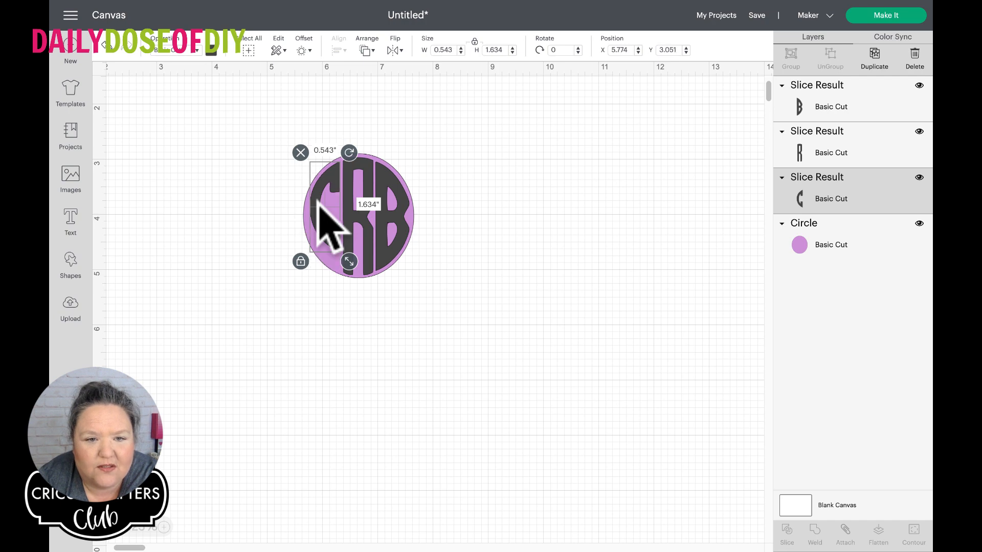
left_click_drag(350, 261, 353, 276)
left_click_drag(326, 246, 319, 245)
left_click(297, 274)
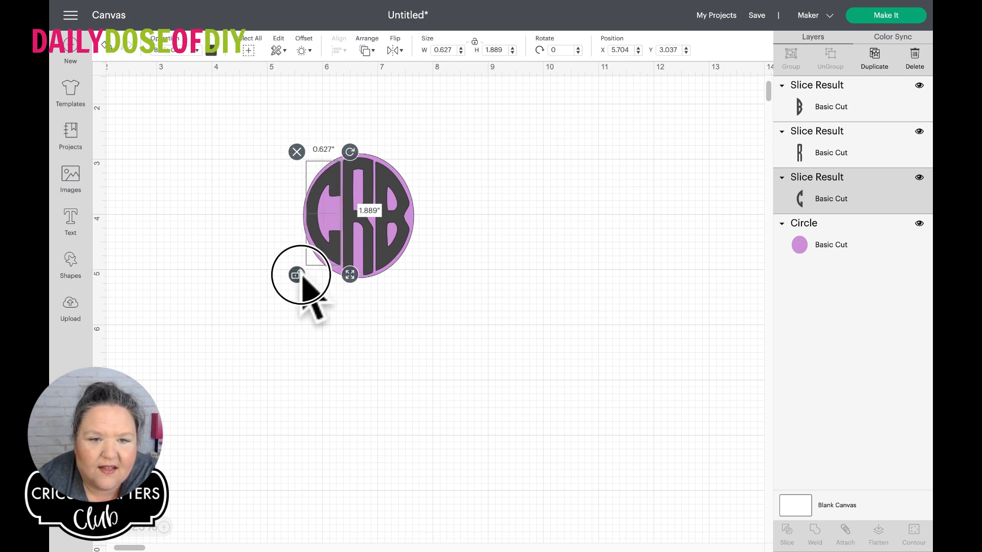
left_click_drag(350, 275, 349, 280)
left_click(295, 272)
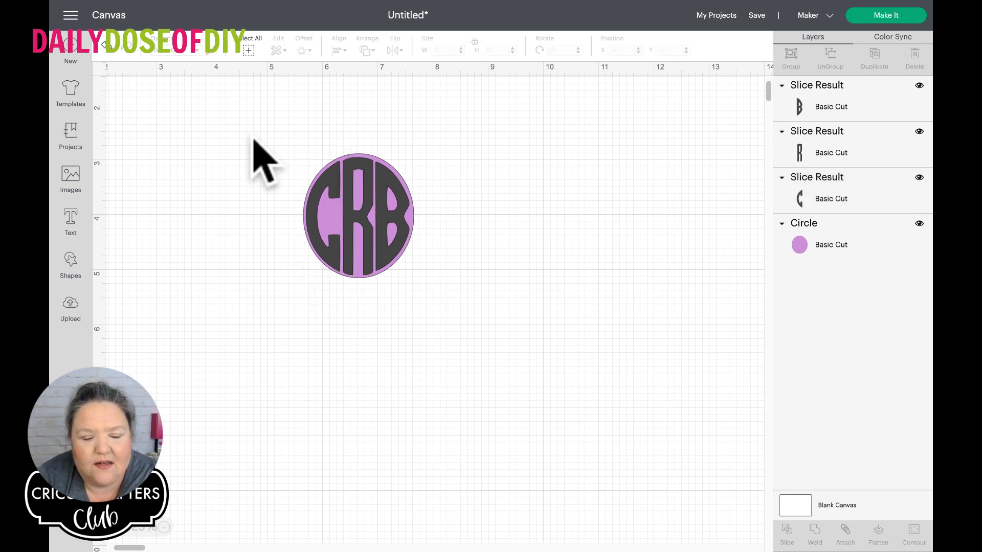
Center the three letters and the purple oval vertically on each other
left_click_drag(243, 135, 471, 324)
left_click_drag(454, 281, 455, 280)
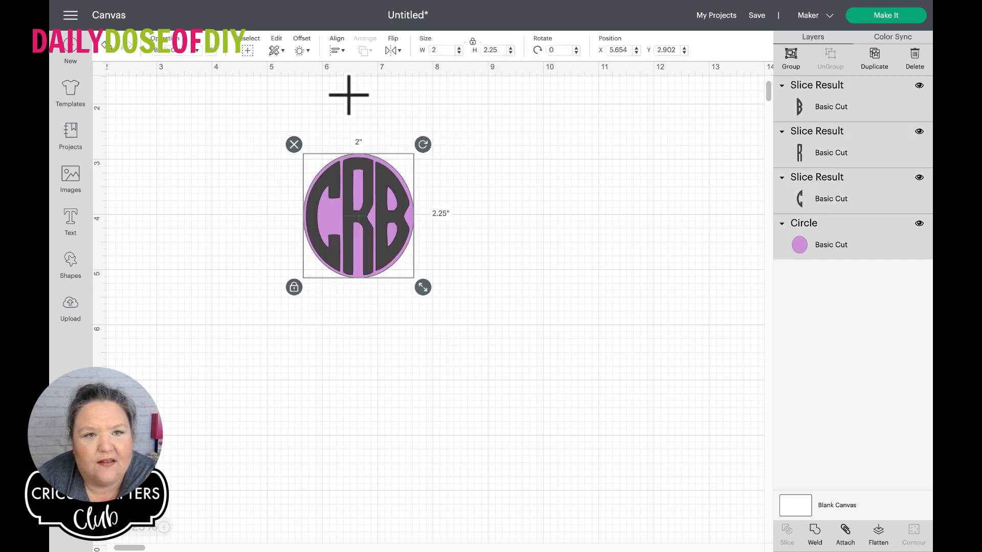
left_click(336, 50)
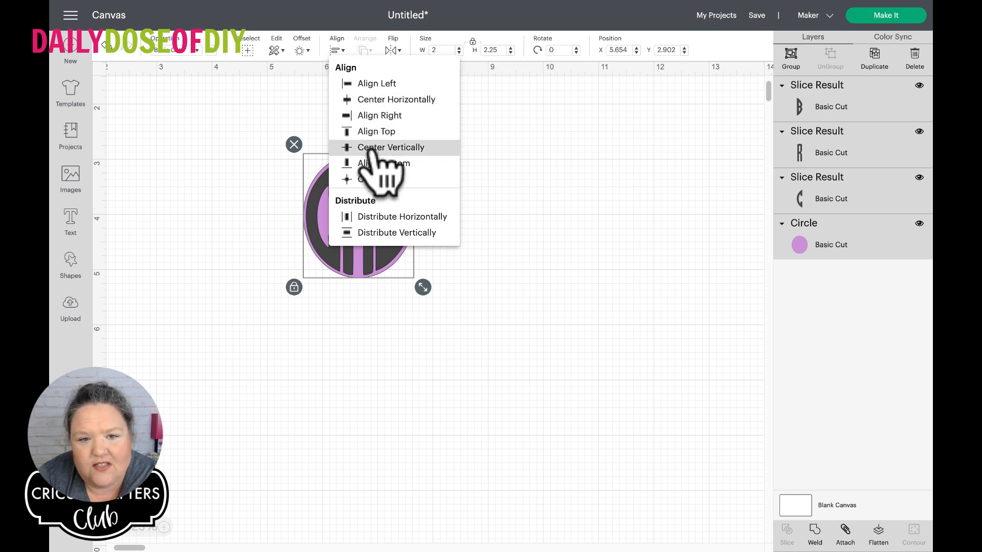
left_click(374, 148)
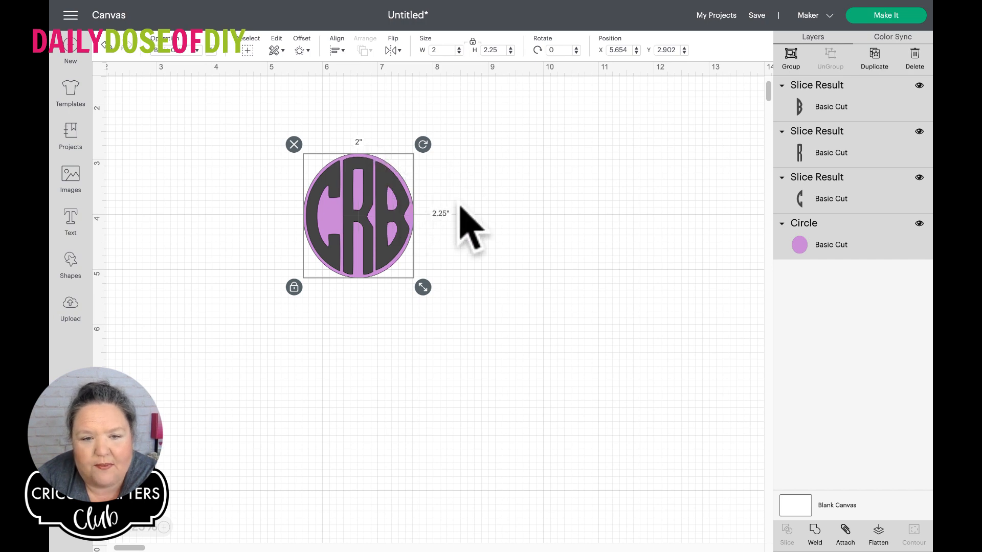
left_click(460, 206)
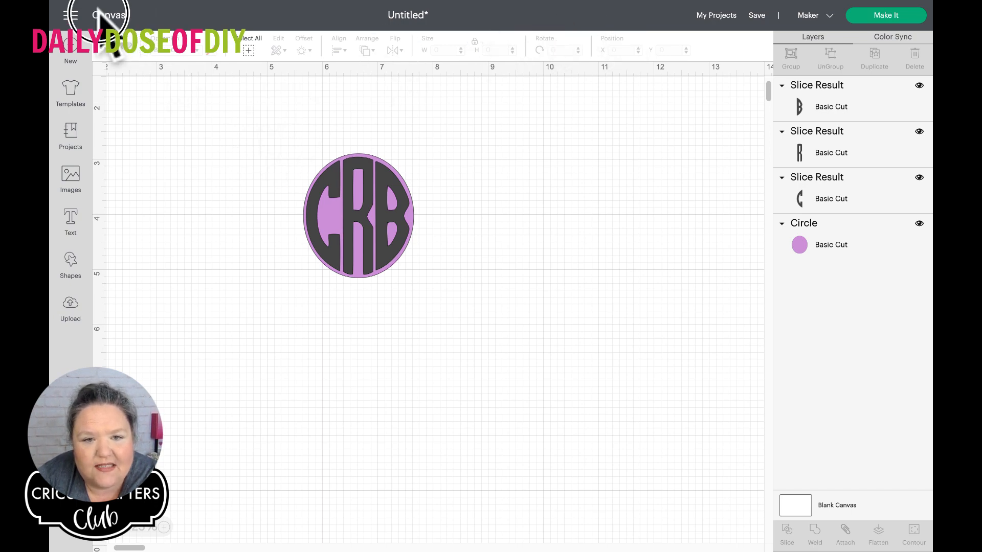
Hide the purple Circle layer and weld the letters C, R and B into one shape
mouse_move(691, 25)
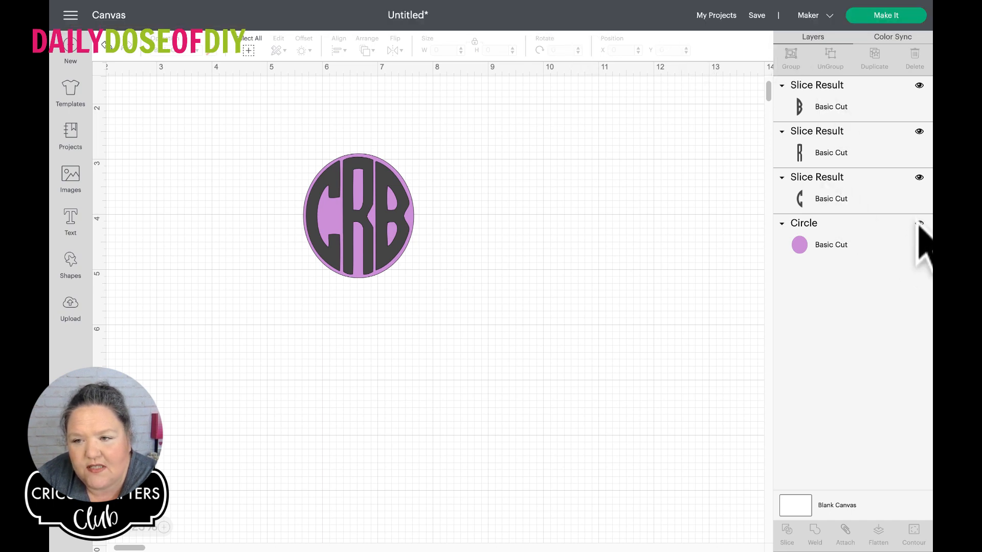
left_click(919, 224)
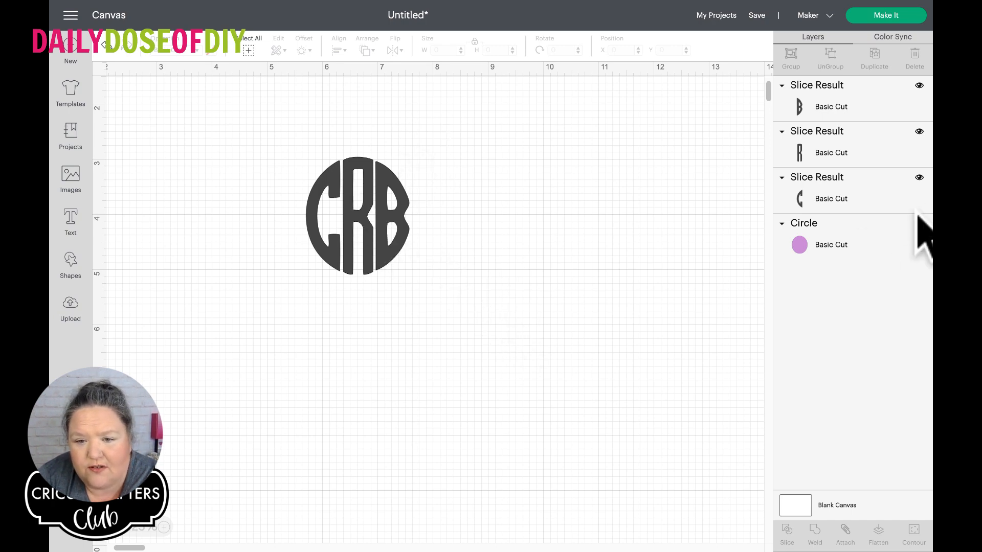
left_click(918, 223)
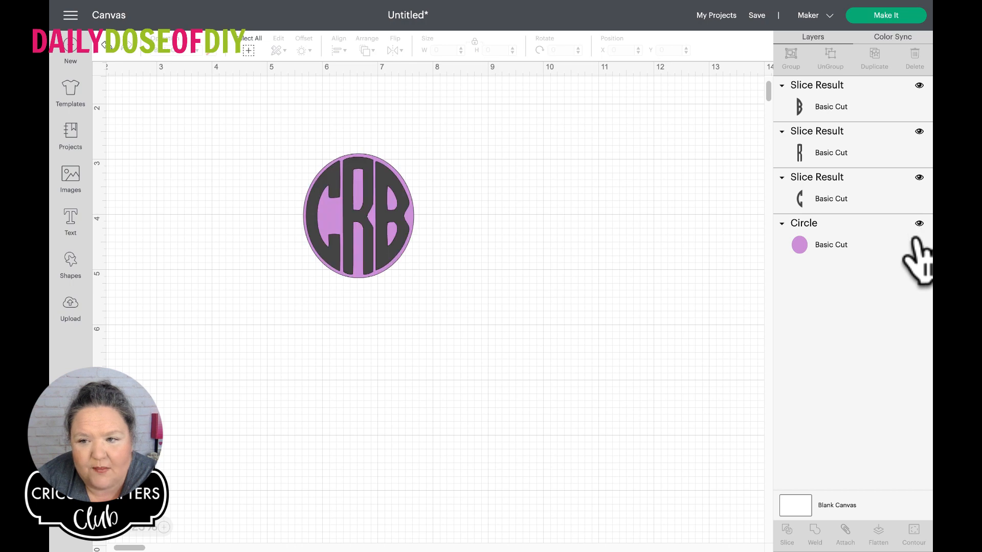
left_click(919, 224)
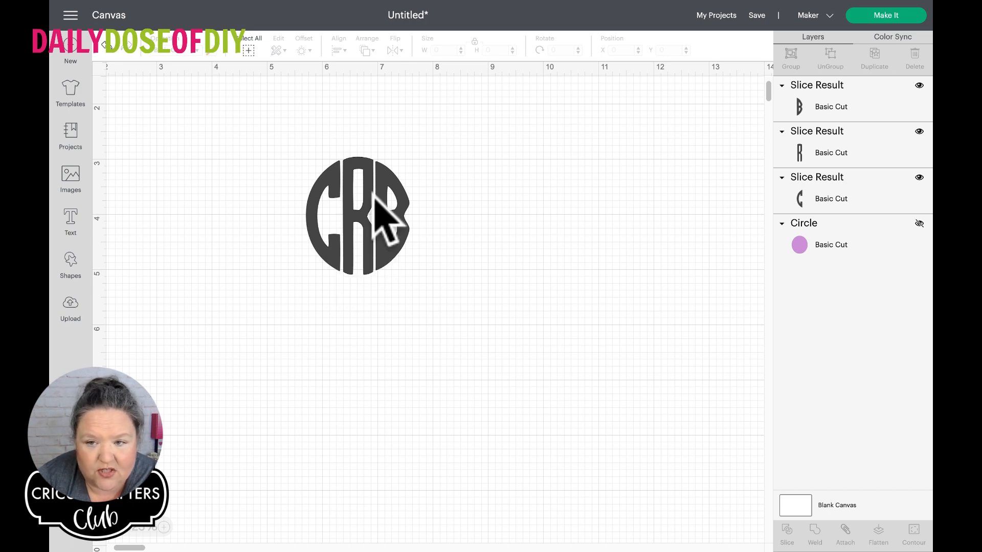
left_click_drag(263, 114, 453, 296)
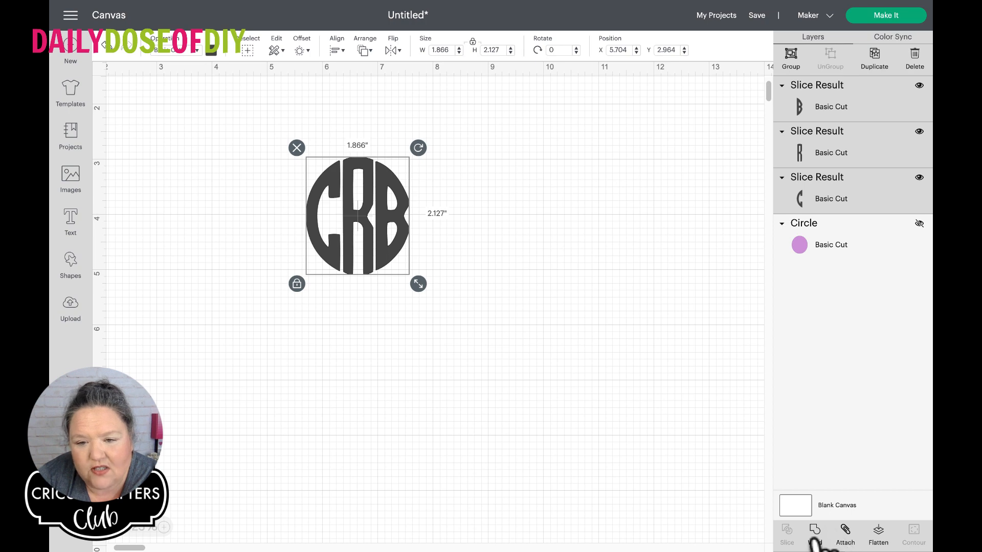
left_click(814, 537)
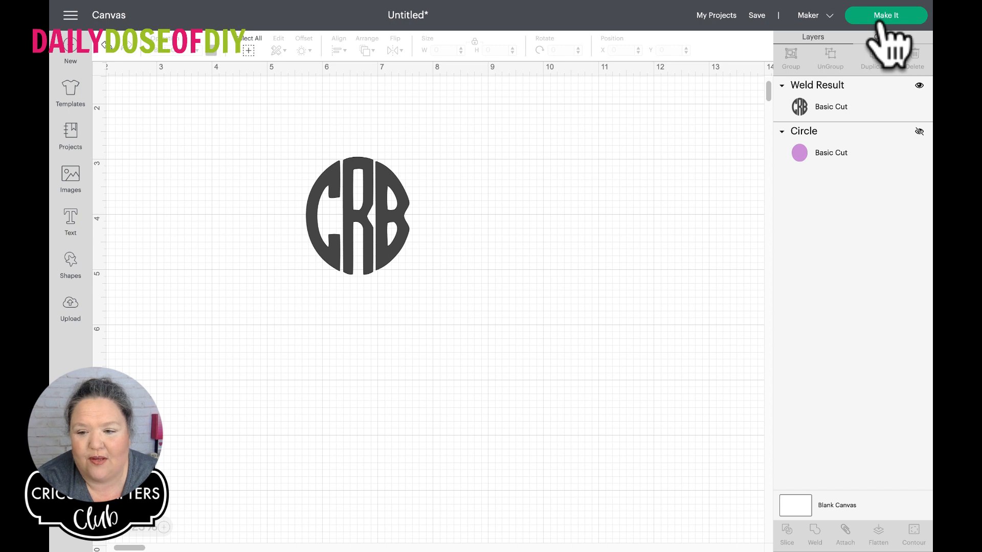
Send the welded monogram to the mat preview and continue to the machine connection stage
left_click(884, 20)
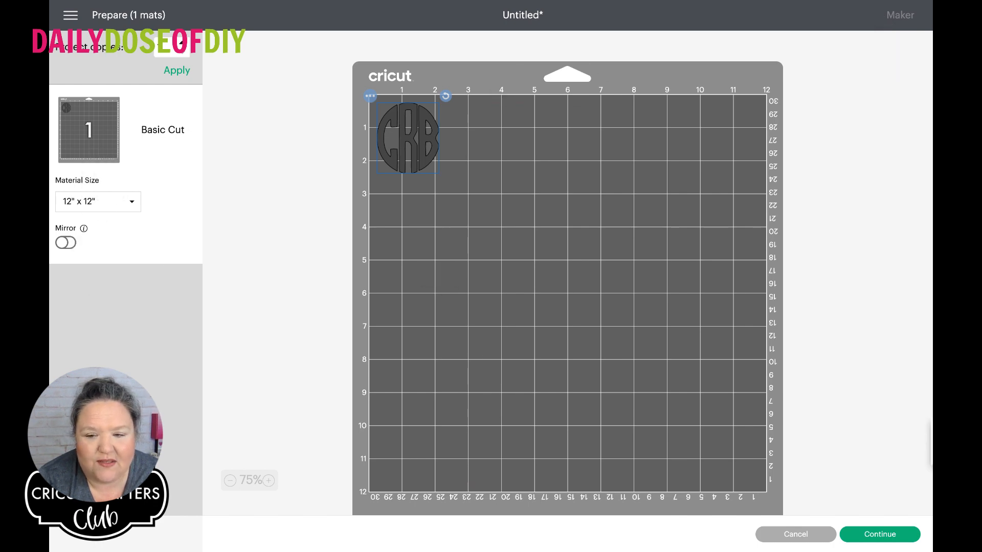
left_click(868, 534)
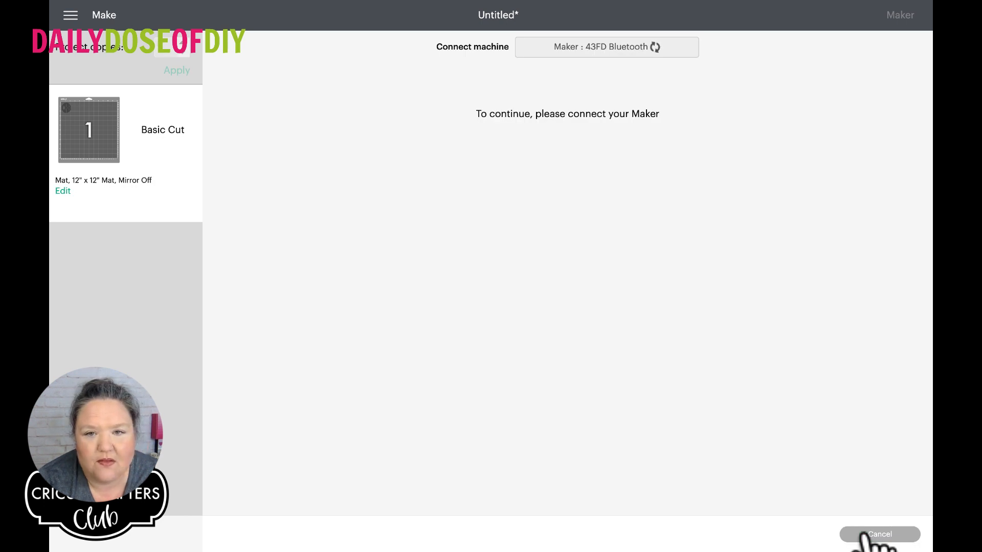
left_click(617, 31)
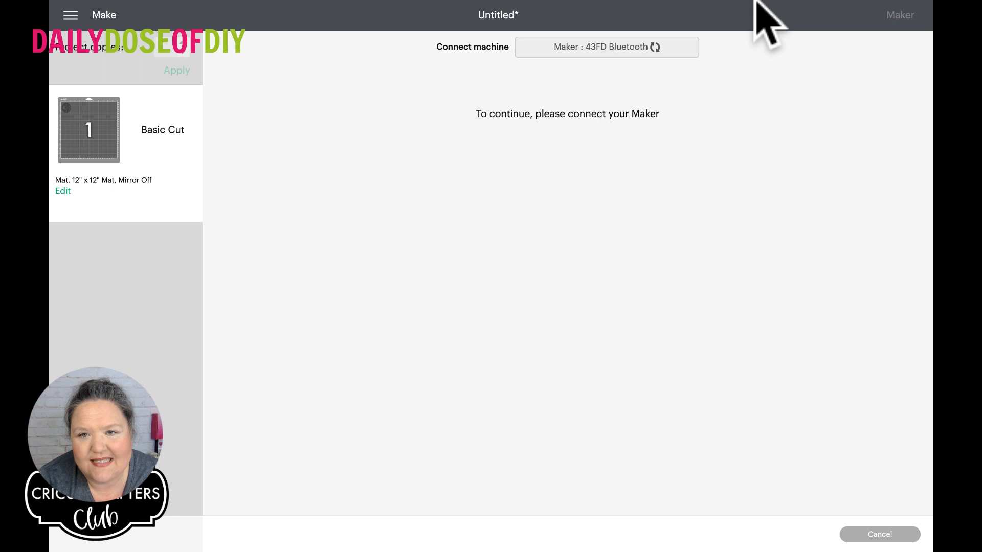